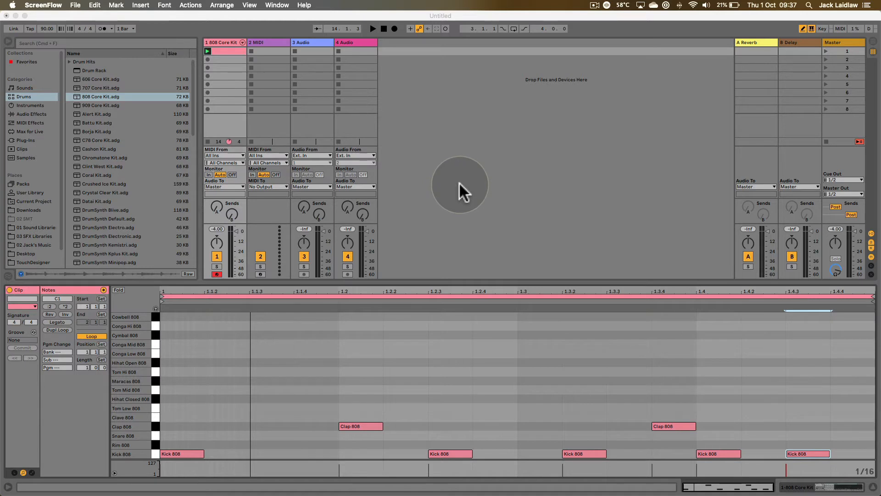
- Play back the 808 Core Kit drum loop and stop it
click(451, 280)
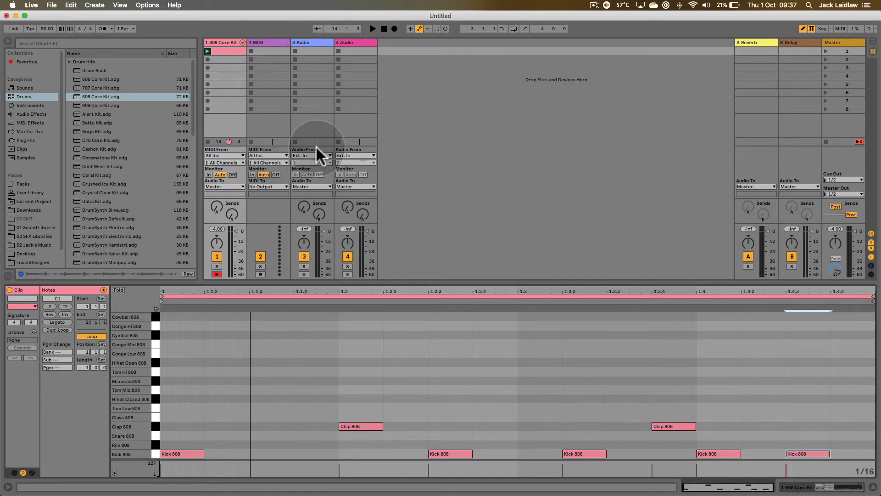
key(space)
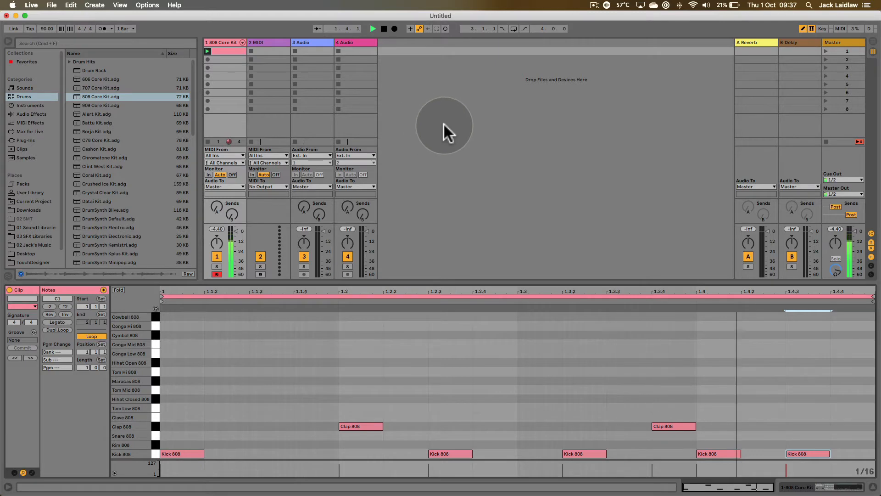
key(space)
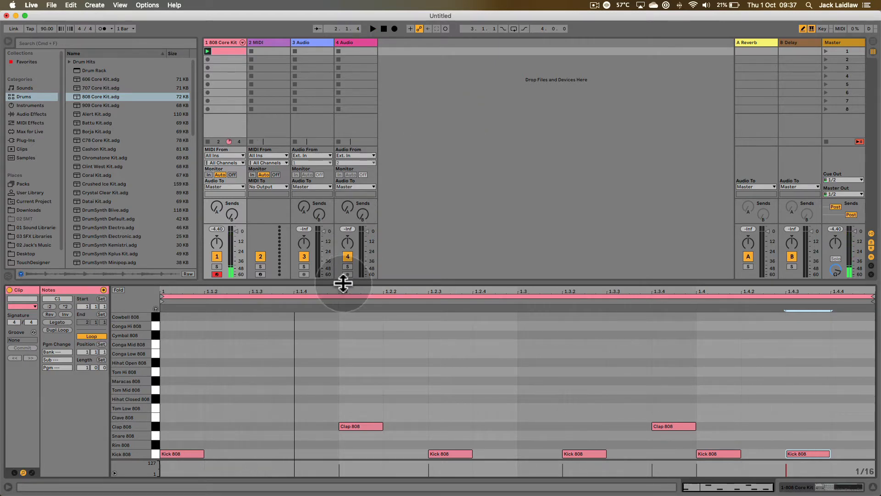
- Add an empty Audio Effect Rack after the 808 Core Kit on the first track
key(shift+Tab)
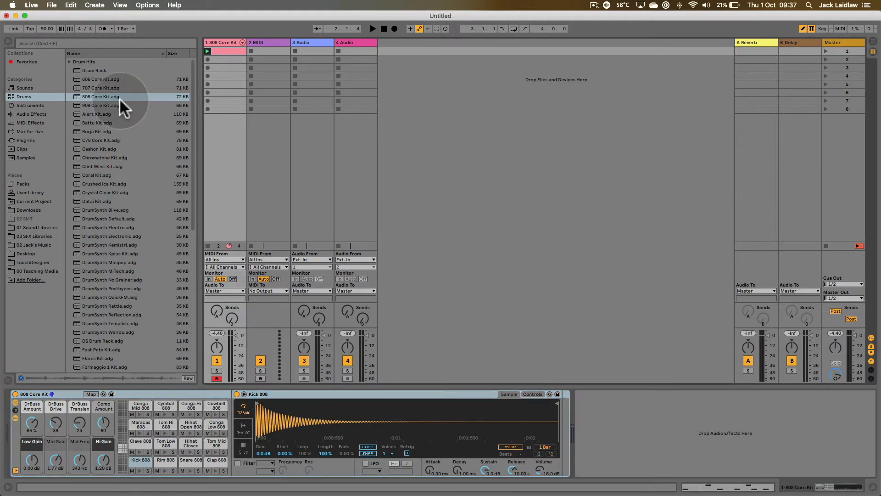
click(40, 113)
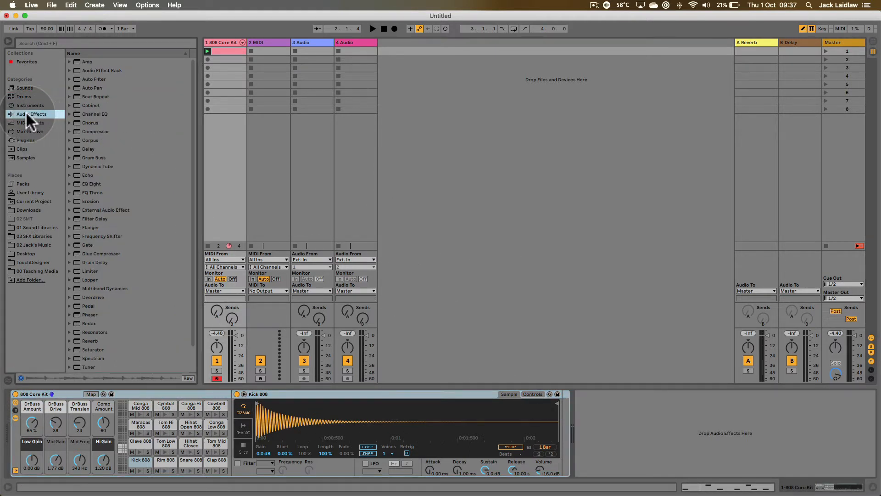
click(81, 70)
click(70, 70)
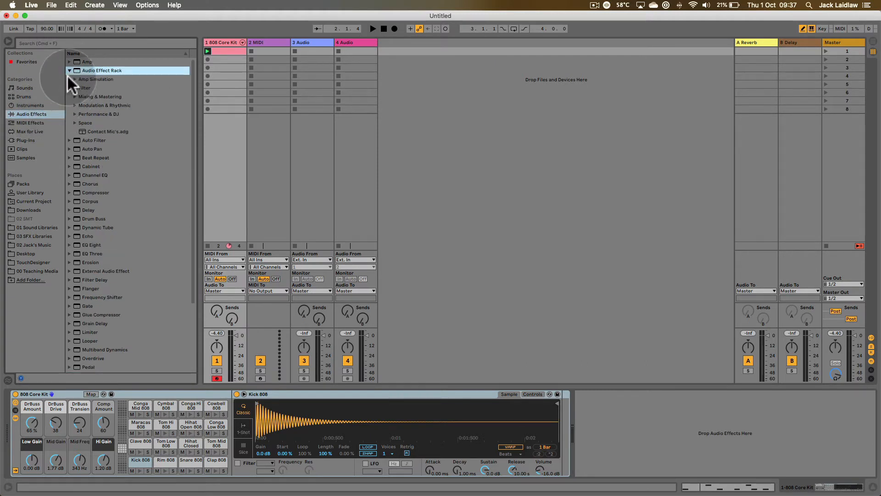
click(68, 70)
click(68, 70)
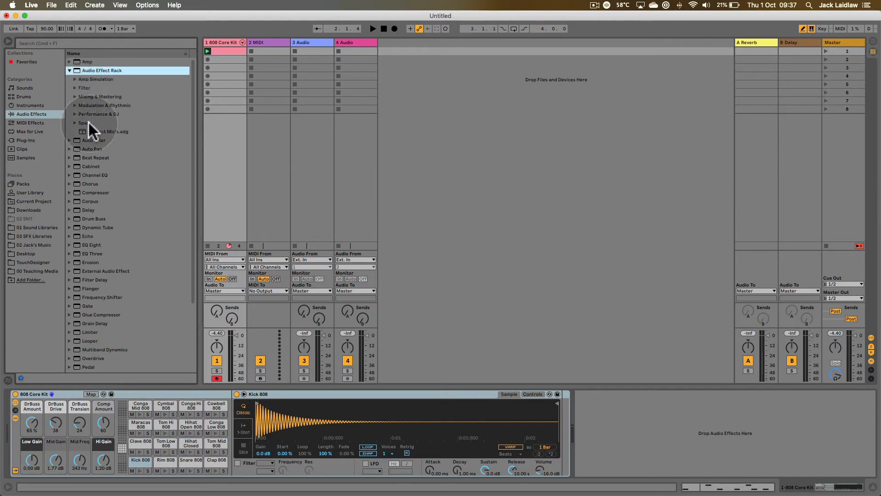
click(72, 69)
drag(71, 68, 610, 428)
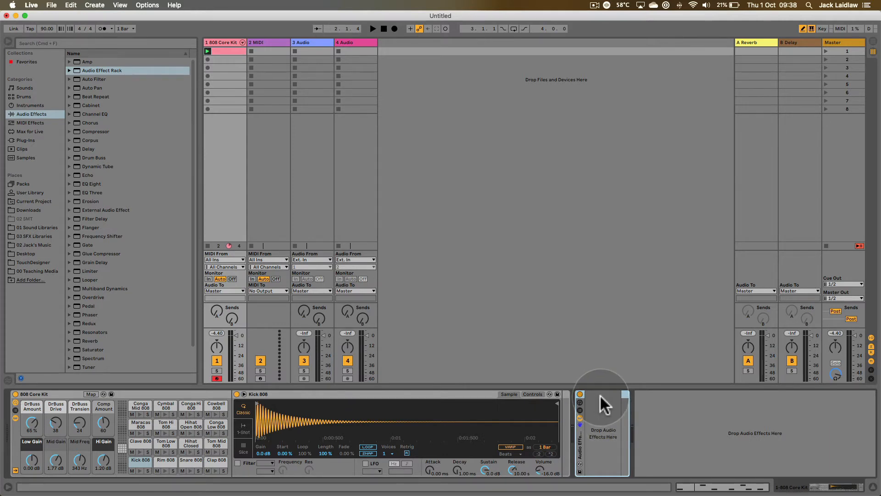
- Show the chain list of the Audio Effect Rack
double_click(579, 407)
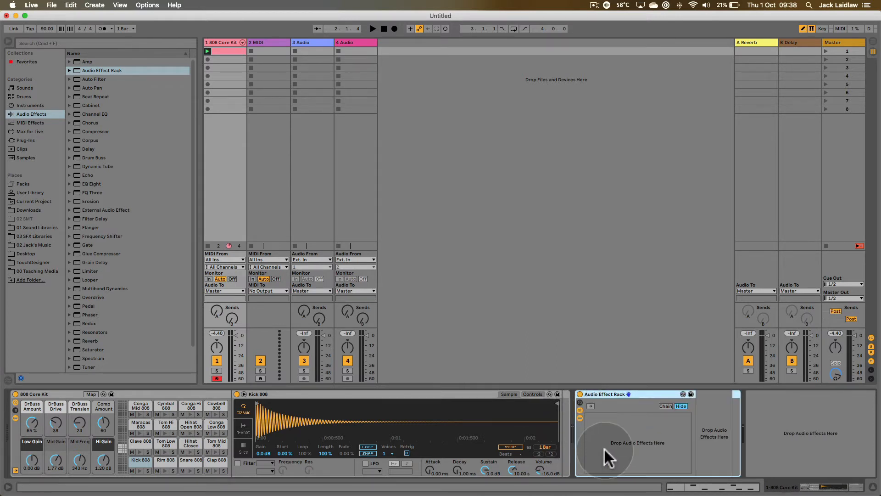
double_click(580, 408)
double_click(580, 408)
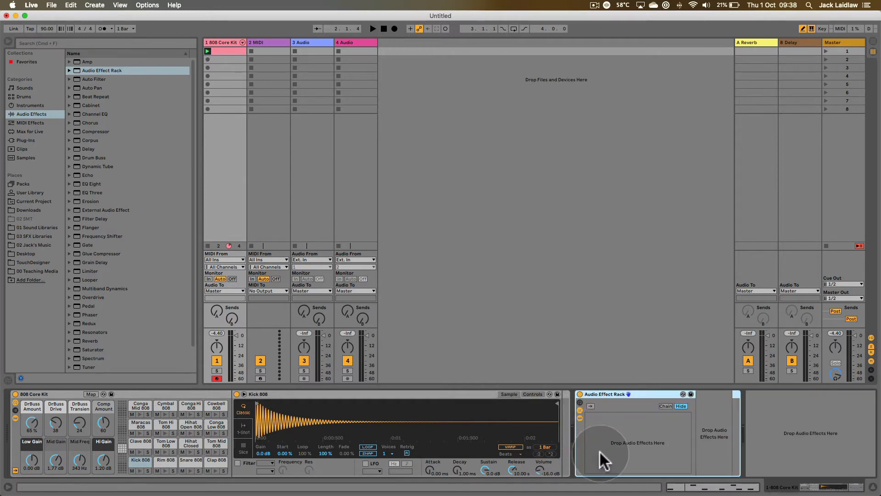
- Create a new chain in the Audio Effect Rack and rename it Dry
right_click(621, 425)
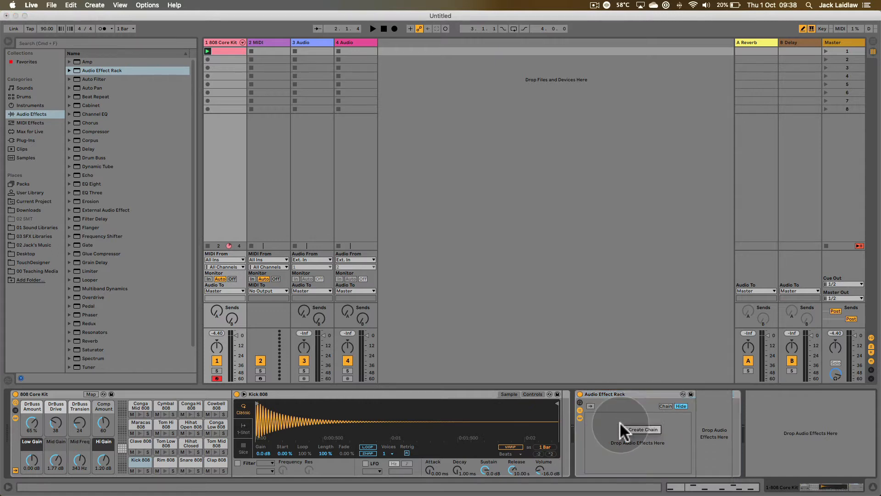
click(648, 429)
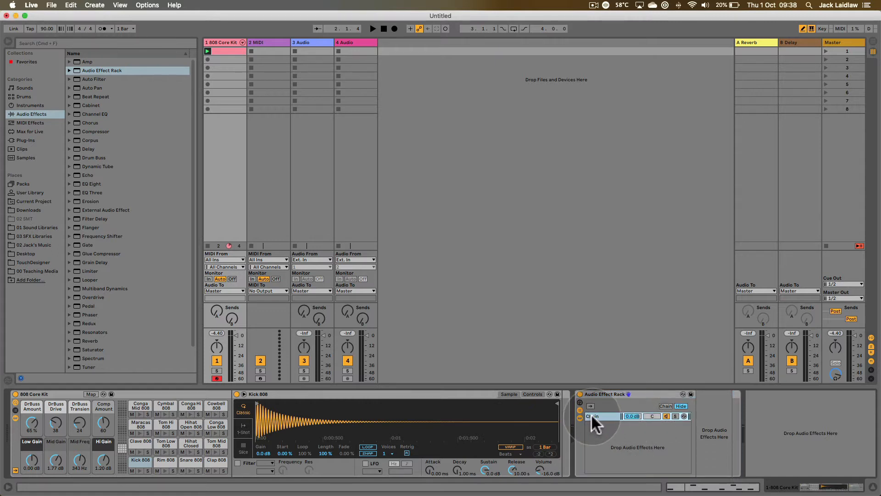
key(super+r)
text(Dry)
key(Return)
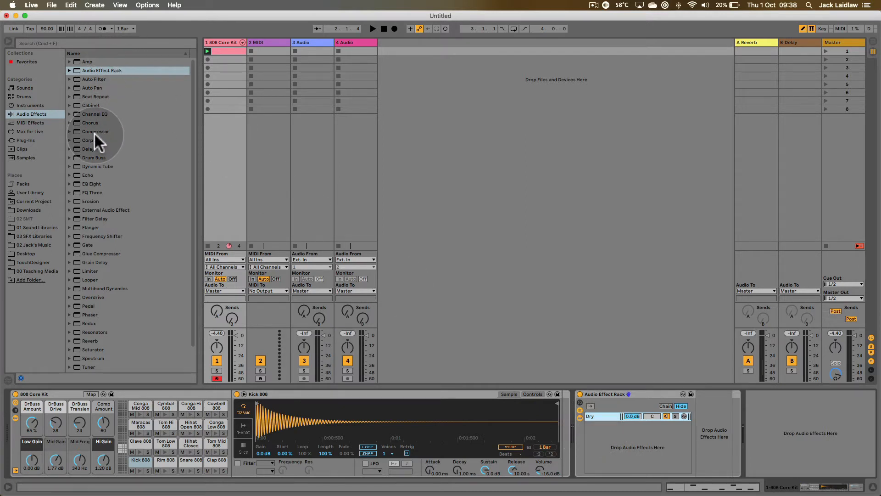
- Add the Overdrive effect to the rack as a second chain below Dry and rename that chain Overdrive
scroll(193, 138, down, 3)
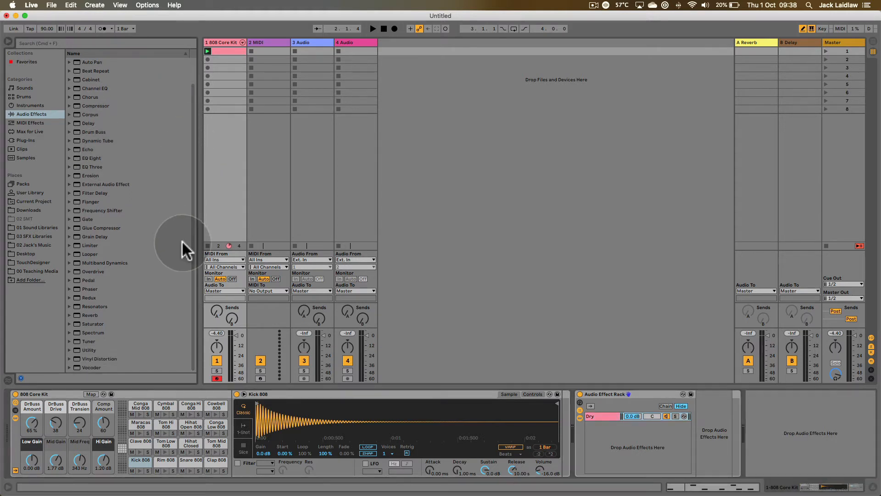
drag(83, 271, 604, 444)
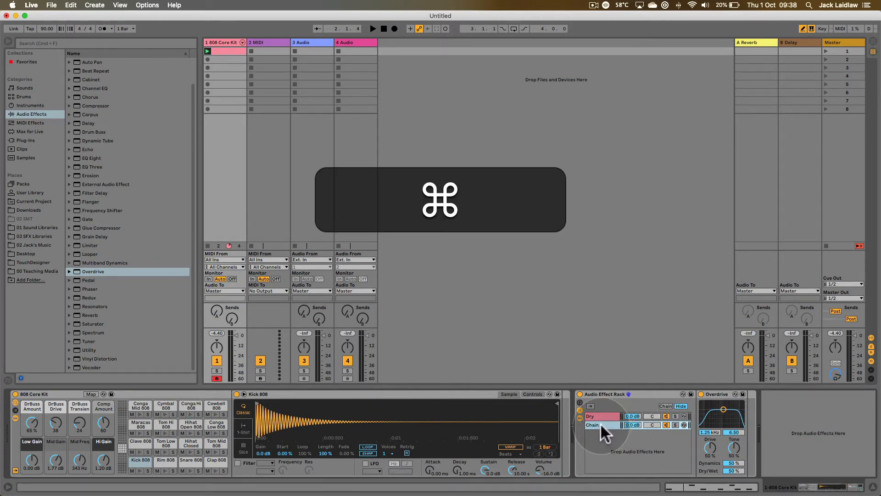
key(super+r)
text(Over)
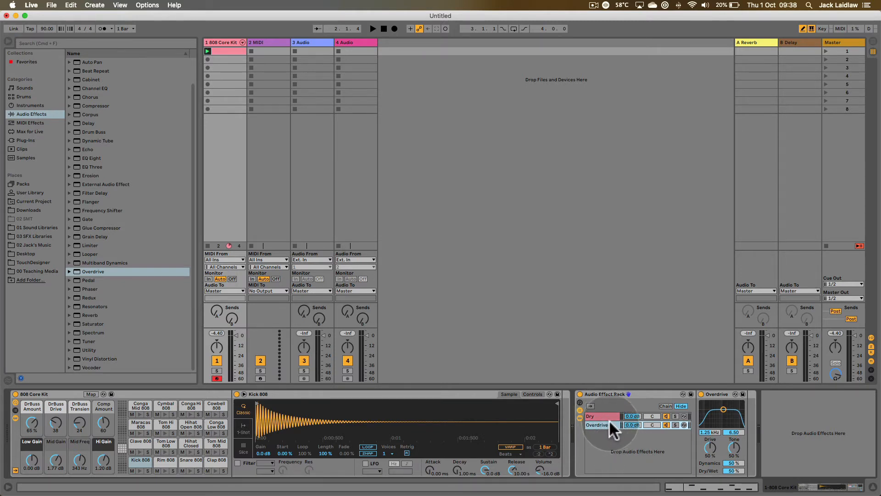
- Change the Overdrive chain's colour to teal green
click(609, 419)
click(607, 424)
right_click(607, 423)
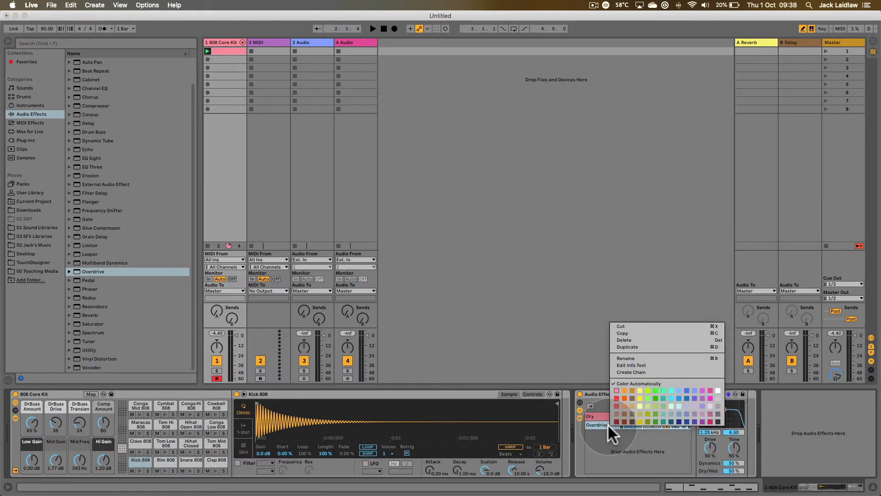
click(665, 396)
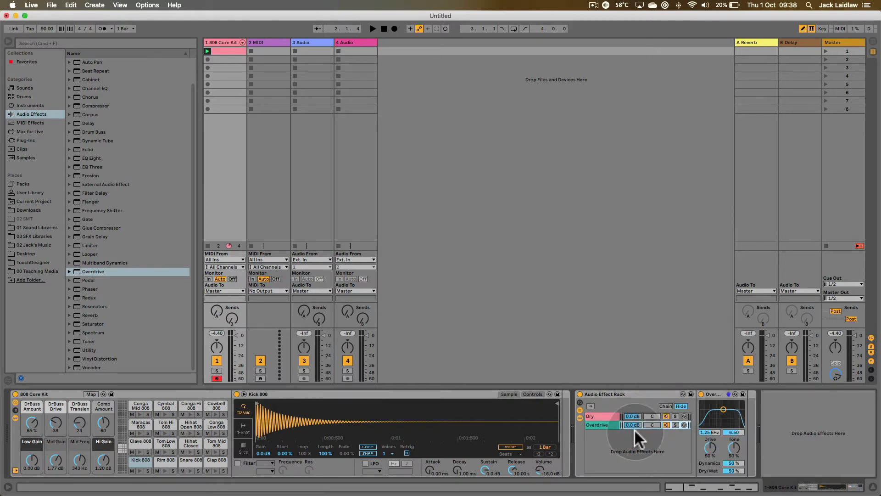
- Compare the devices in the Dry and Overdrive chains and play the loop through both in parallel
click(600, 414)
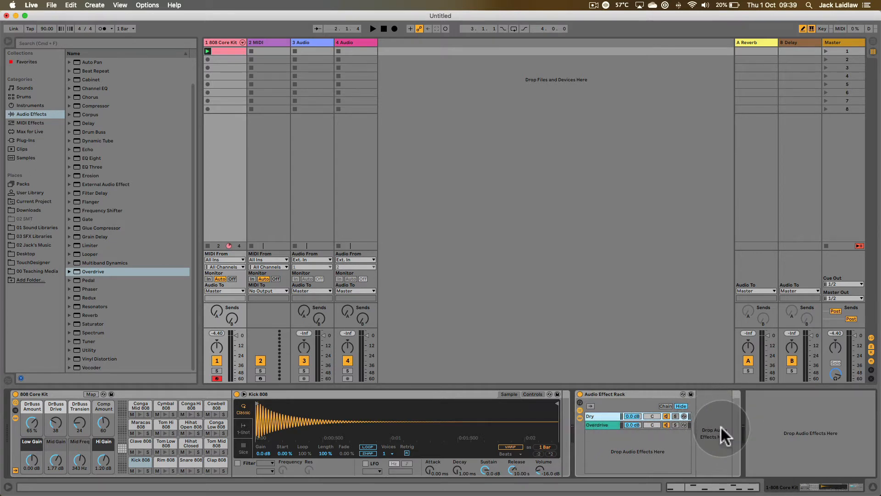
click(599, 424)
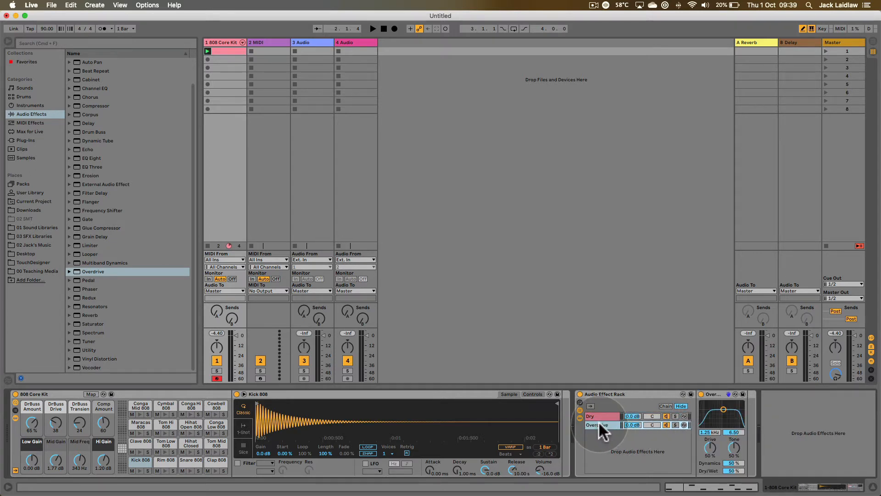
click(598, 415)
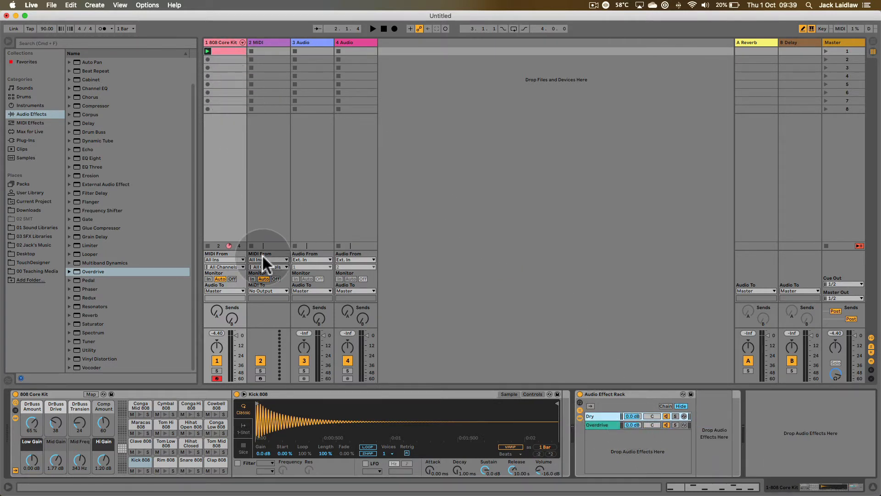
key(space)
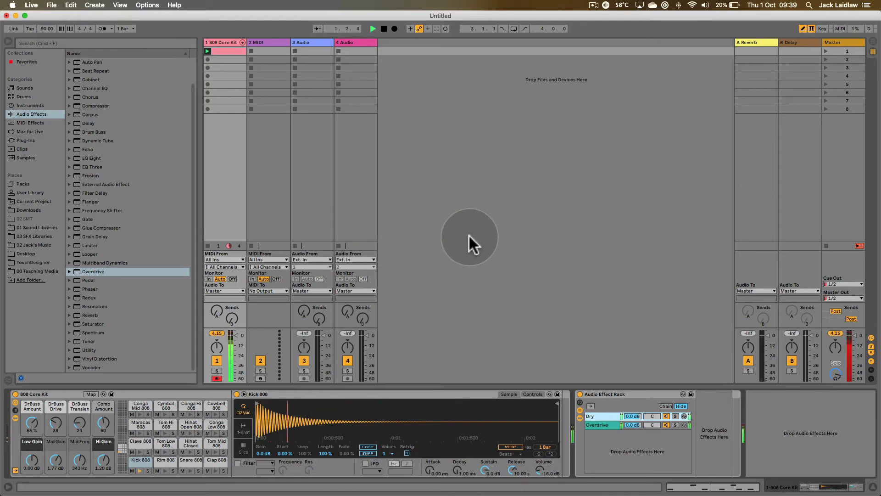
key(space)
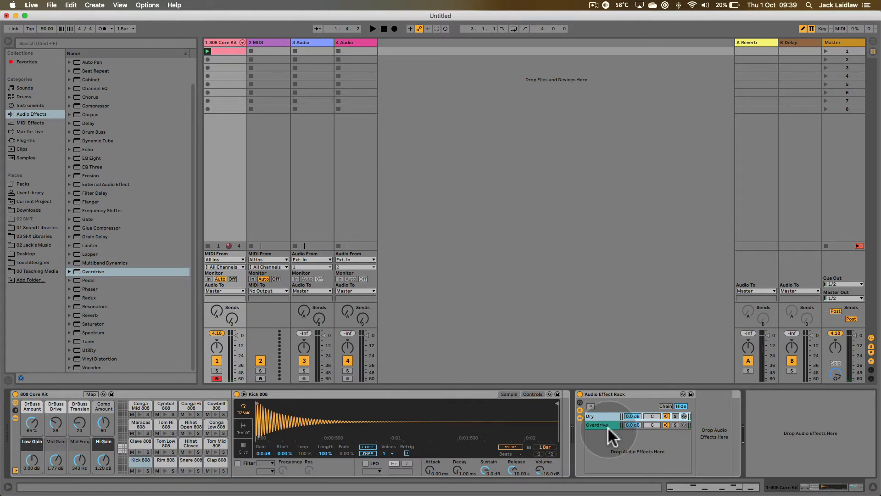
- Mute the Overdrive chain, listen to the loop through the Dry chain alone, and reactivate Overdrive
click(666, 424)
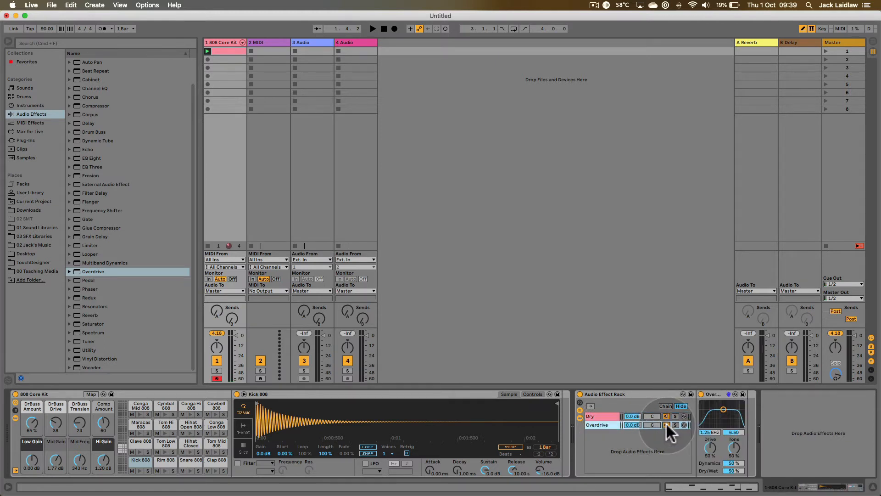
key(space)
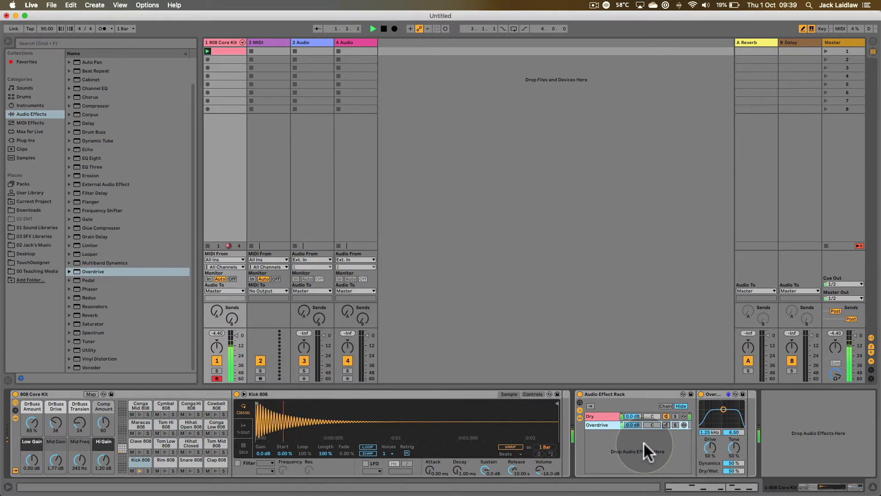
key(space)
click(666, 424)
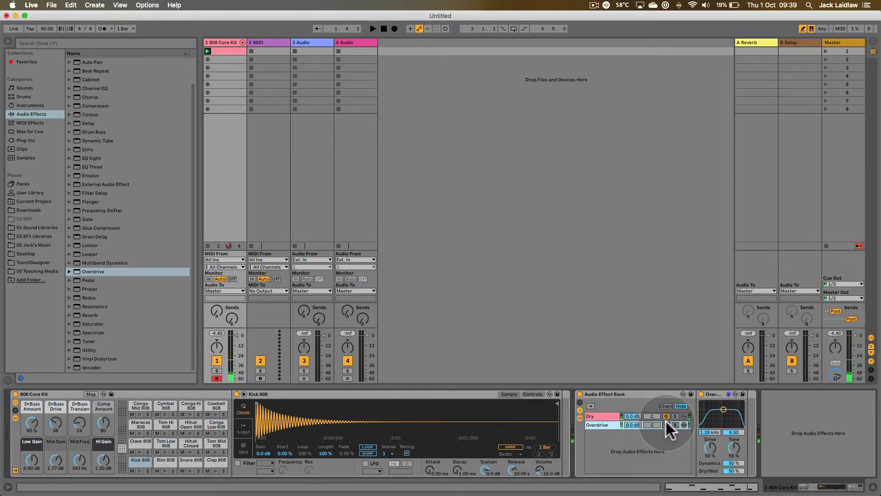
- Mute the Dry chain and play the loop through the Overdrive chain alone
click(666, 415)
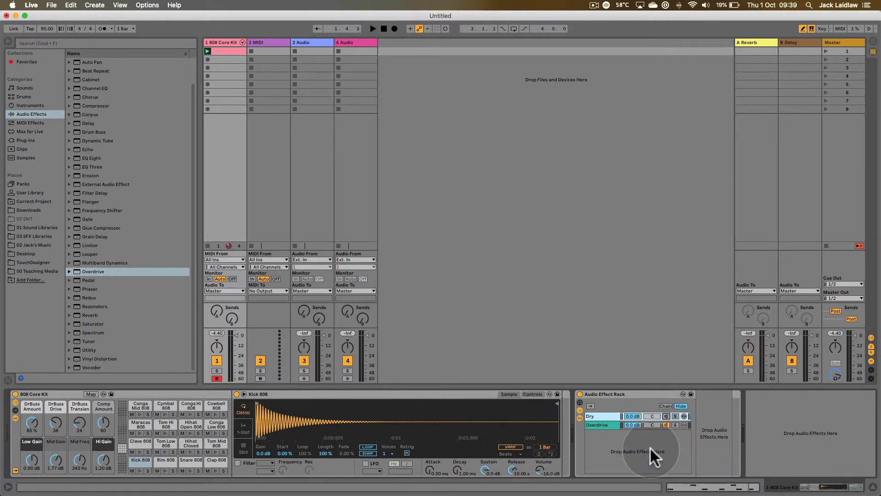
key(space)
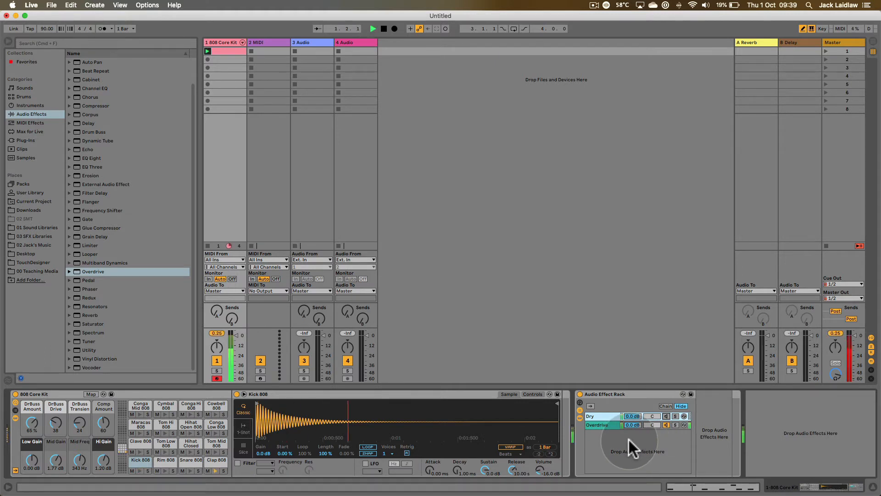
key(space)
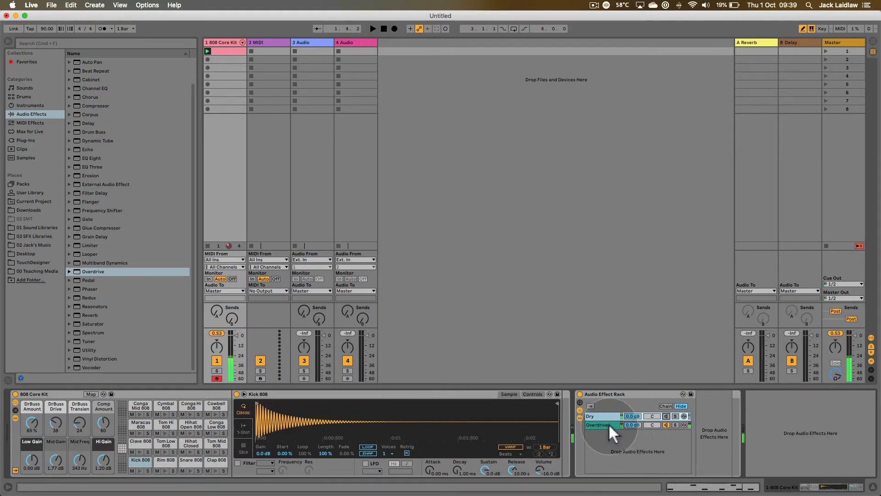
- Set the Overdrive effect's Drive and Dry/Wet to 100% and lower the Overdrive chain's volume to -7.4 dB
click(608, 423)
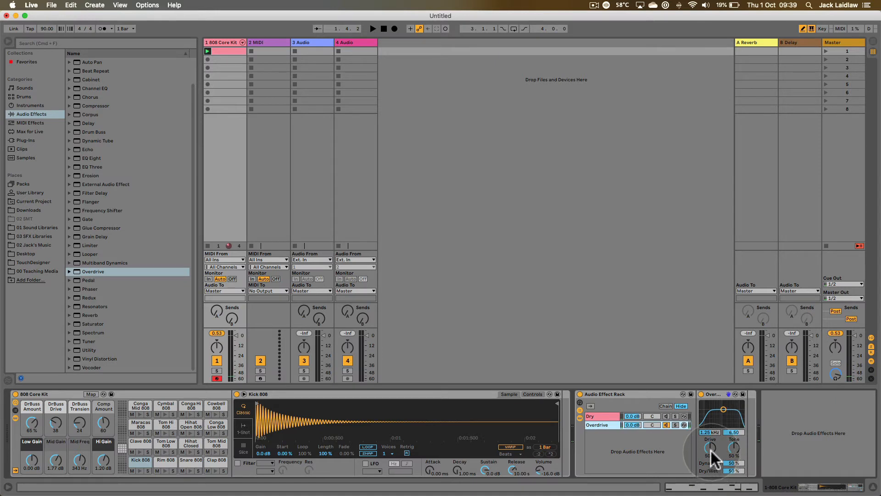
drag(711, 449, 710, 404)
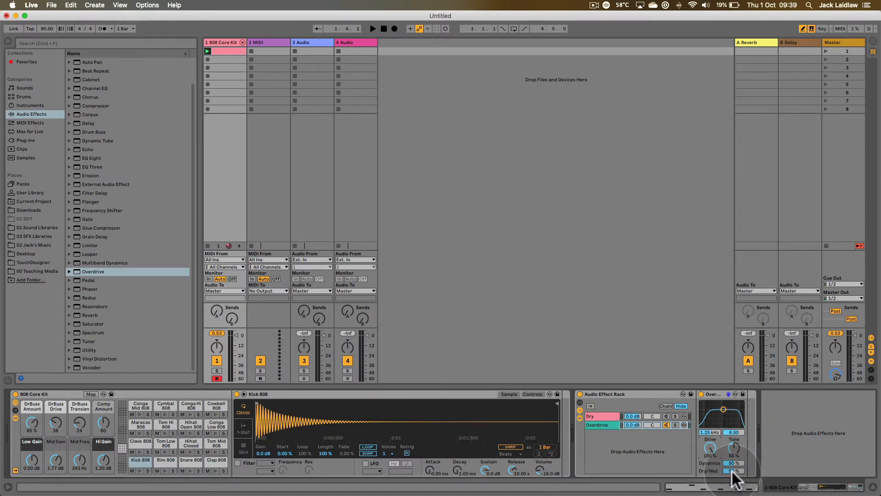
drag(733, 469, 733, 426)
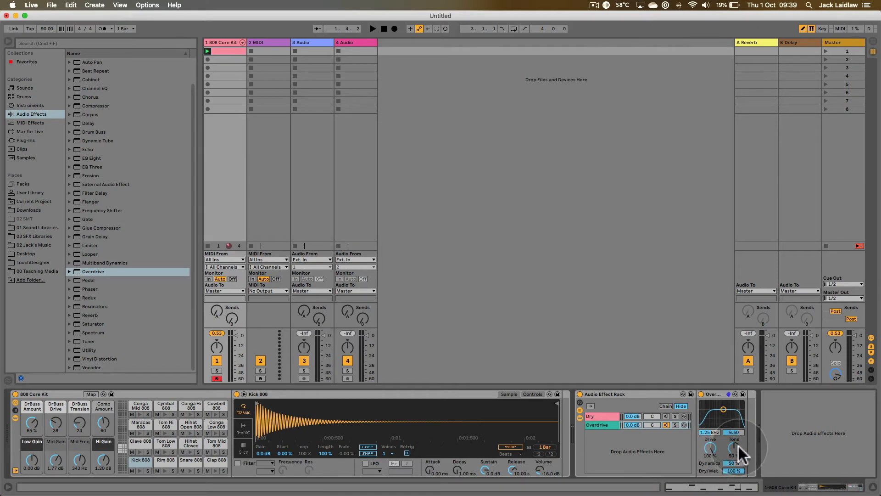
drag(630, 425, 629, 444)
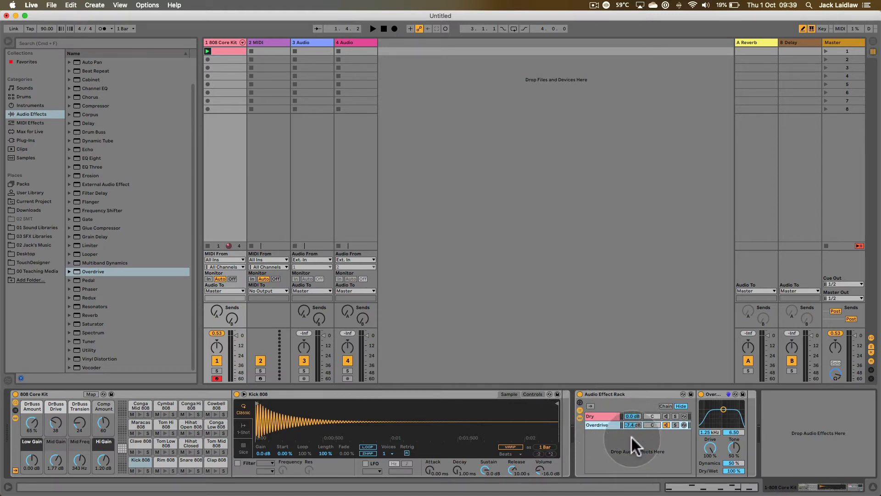
- Shift the Dry chain's panning slightly off centre and return it to C
shift+click(610, 416)
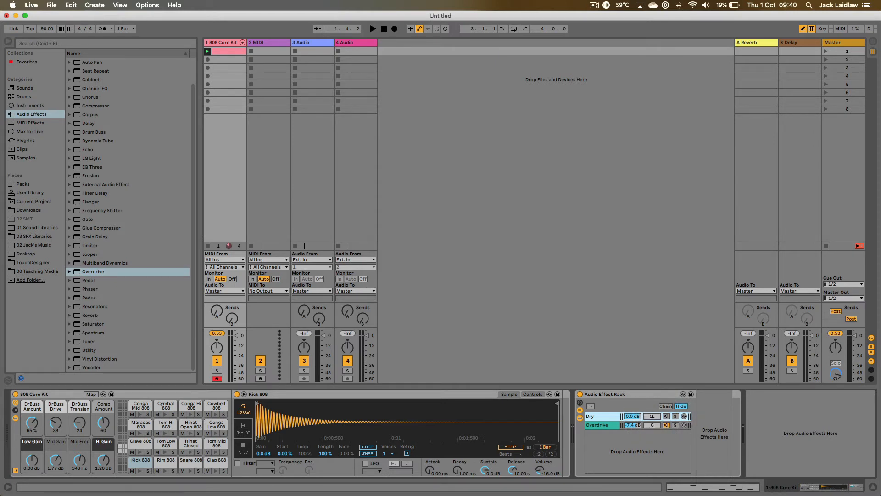
drag(651, 416, 652, 414)
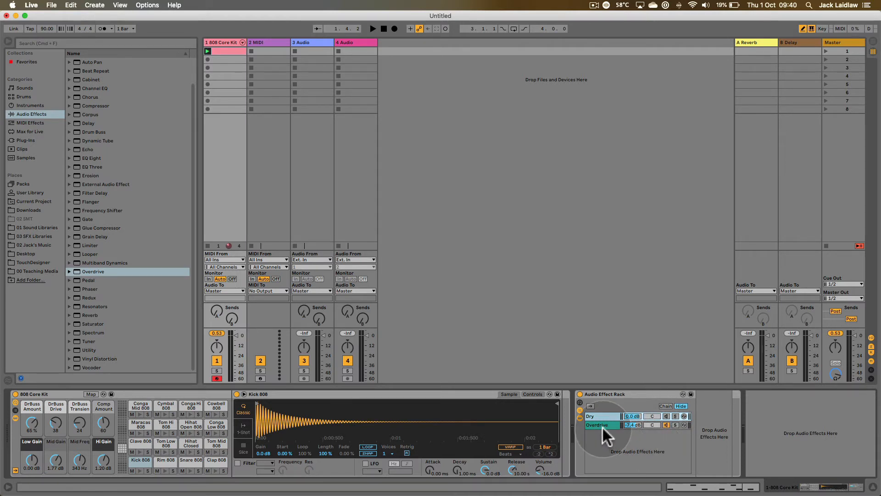
- Play the loop through the Overdrive chain alone and display that chain's device settings
key(space)
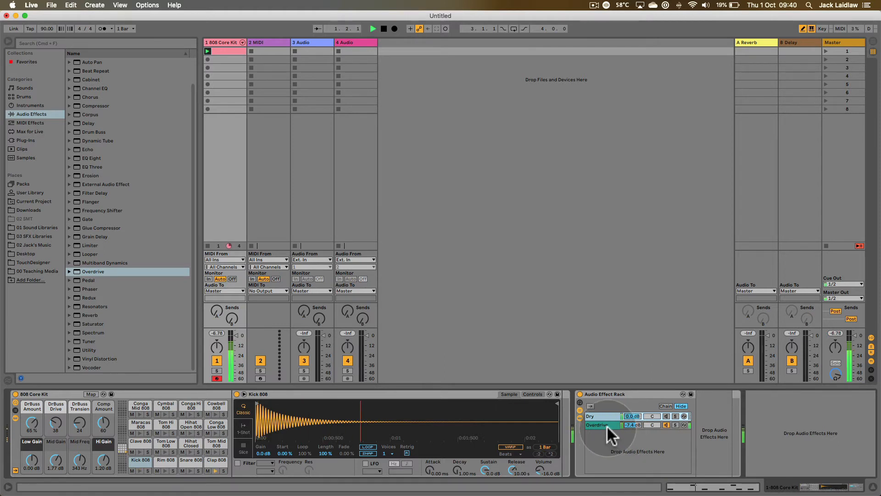
click(607, 425)
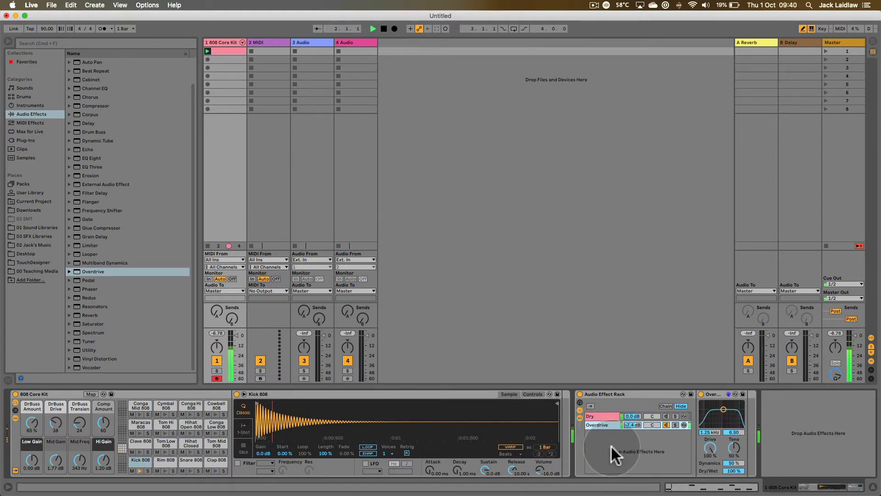
key(space)
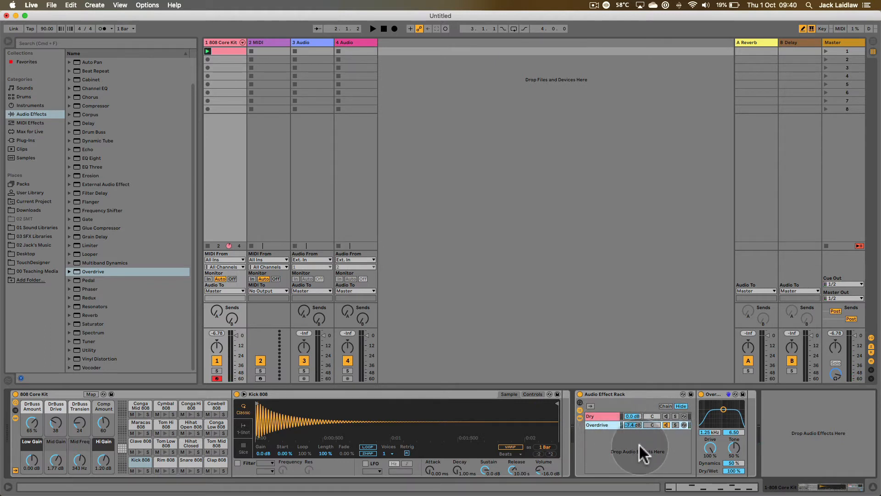
- Reactivate the Dry chain and listen to the loop through the Dry and Overdrive chains together
click(666, 416)
key(space)
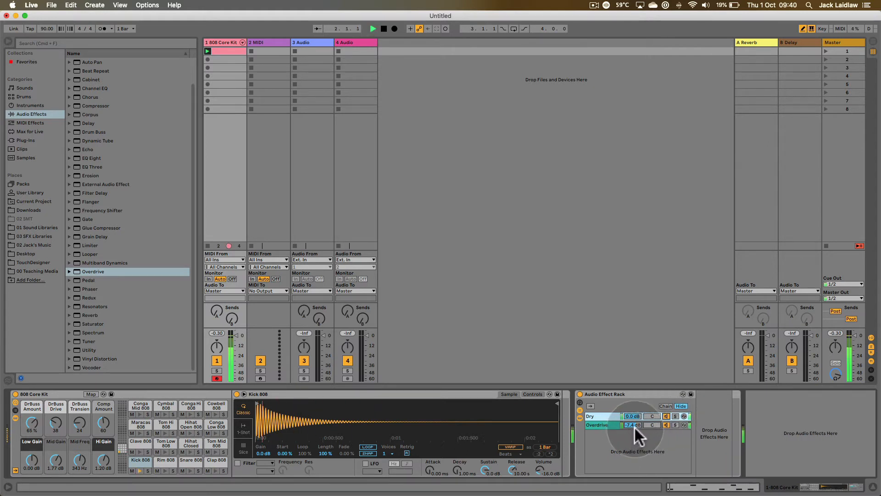
key(space)
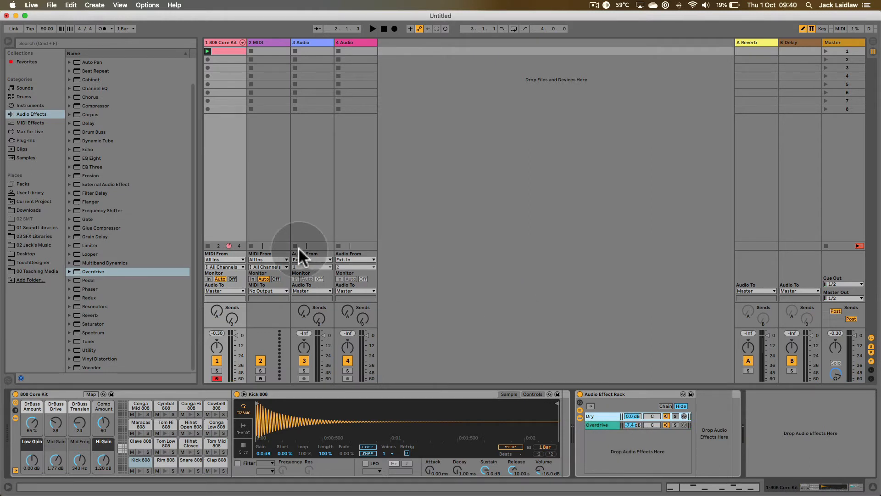
- Add the Flanger effect to the Audio Effect Rack as a third parallel chain and name the chain Flanger
click(191, 166)
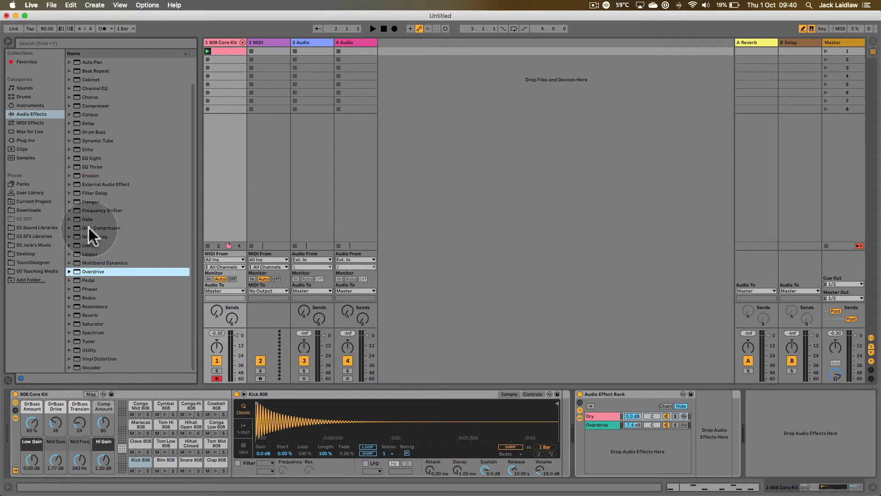
drag(77, 204, 605, 437)
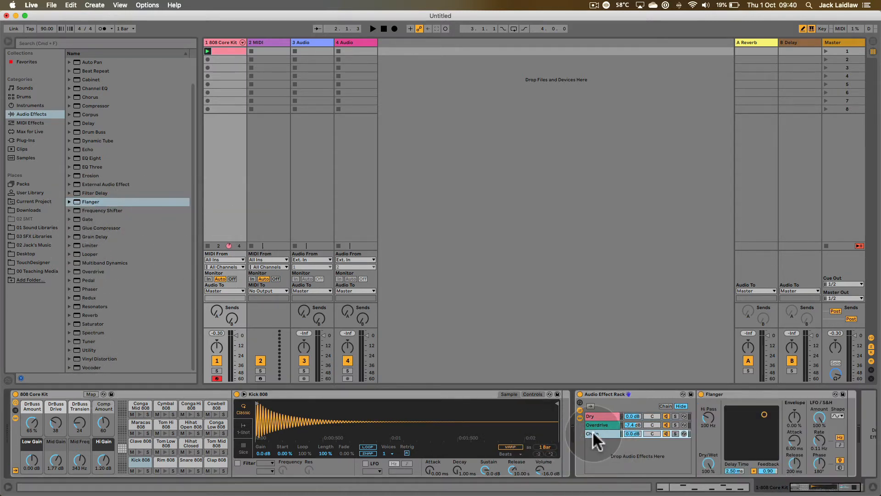
key(super+r)
text(Flan)
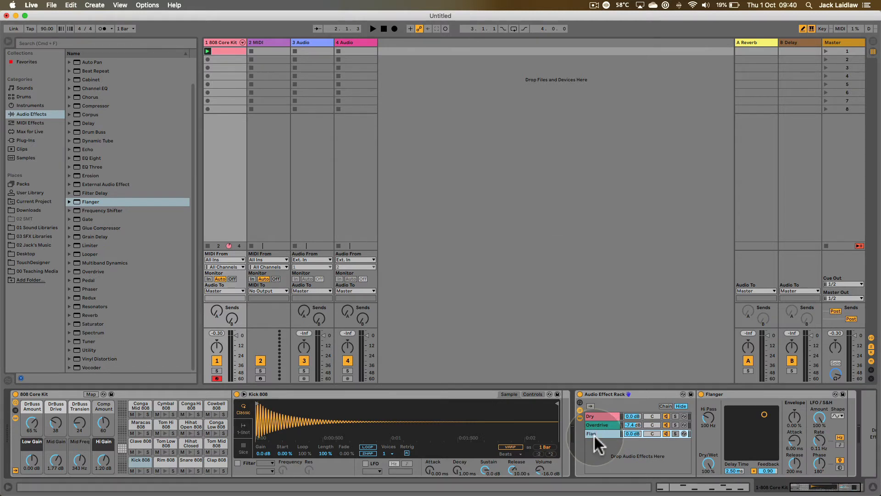
text(ger)
key(Return)
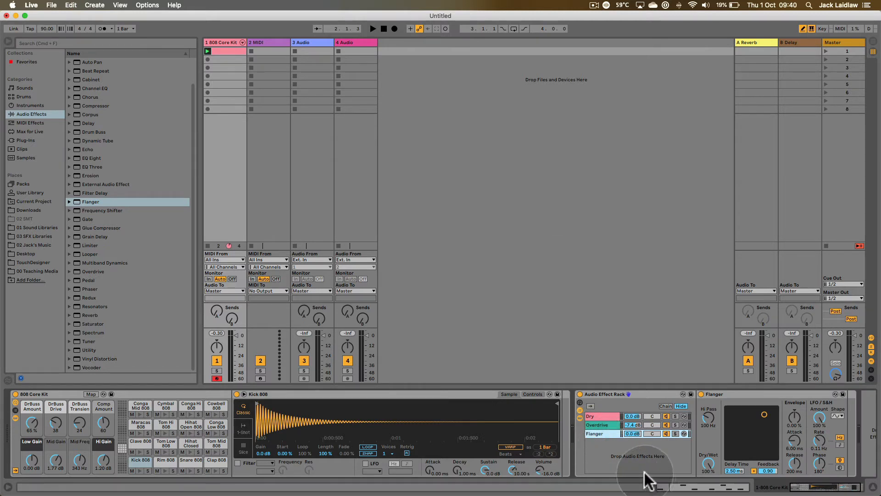
- Solo the Flanger chain and play a short part of the loop through it
click(675, 433)
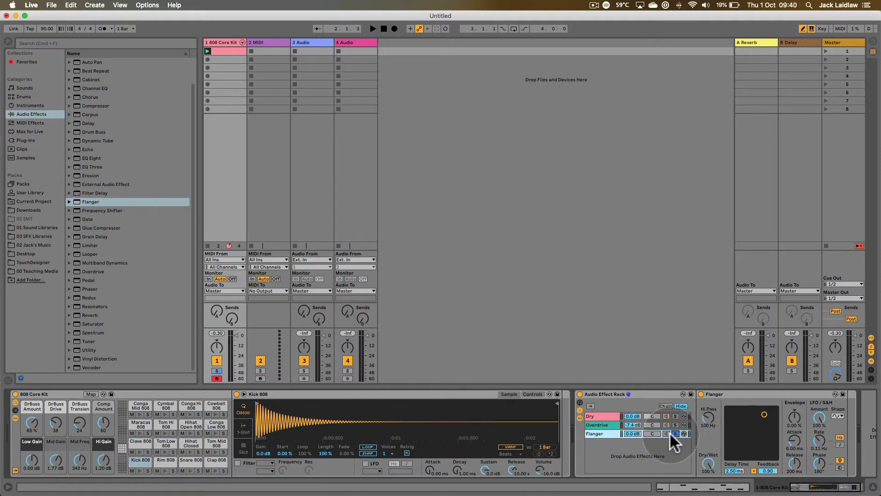
key(space)
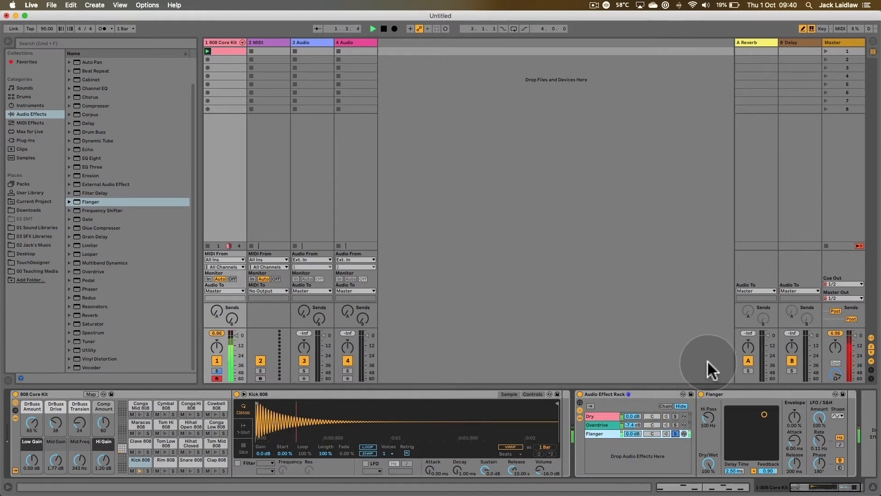
key(space)
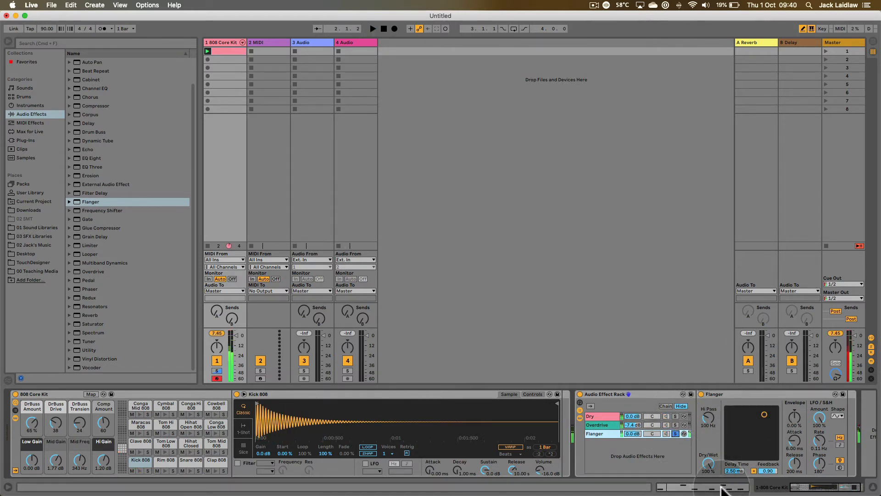
- Adjust the Flanger while listening, setting its Delay Time to 2.70 ms and Feedback to 0.85
mouse_move(708, 463)
mouse_down()
mouse_move(706, 477)
mouse_move(712, 458)
mouse_up()
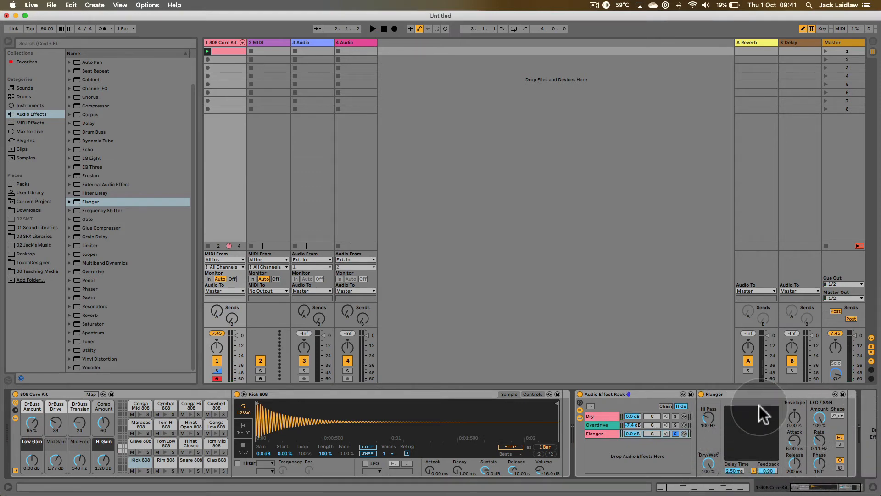
drag(759, 422, 754, 422)
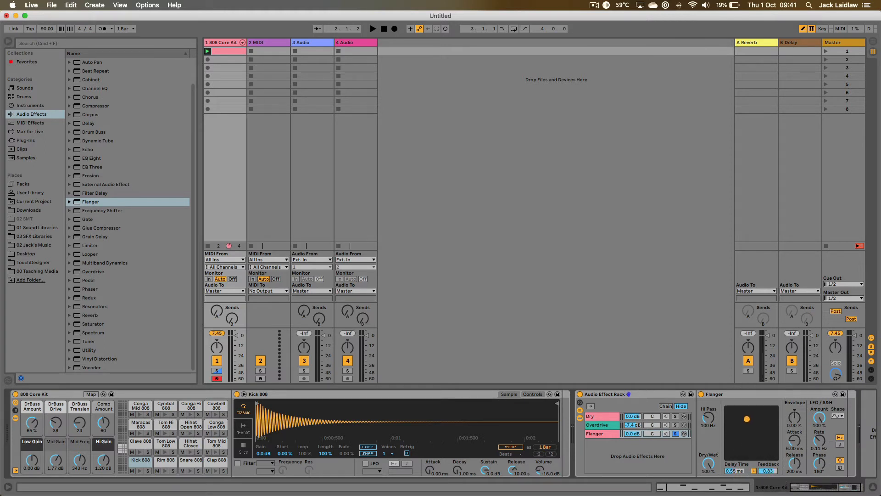
key(space)
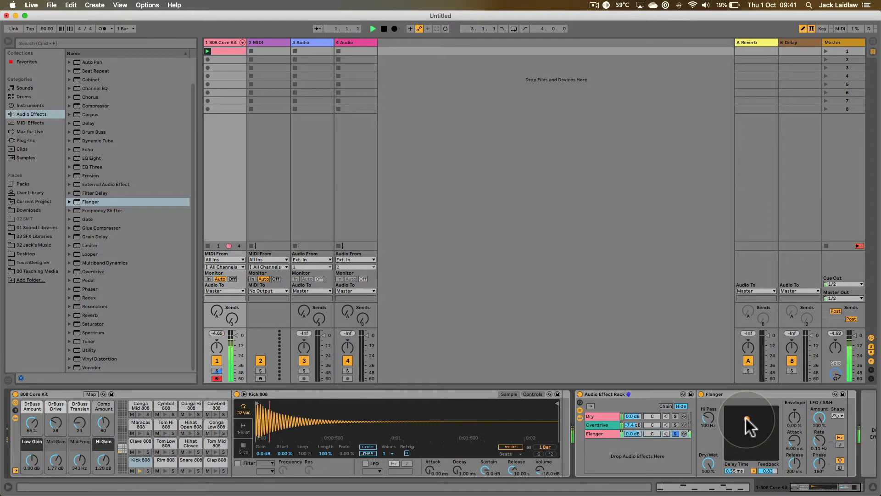
drag(746, 418, 765, 417)
key(space)
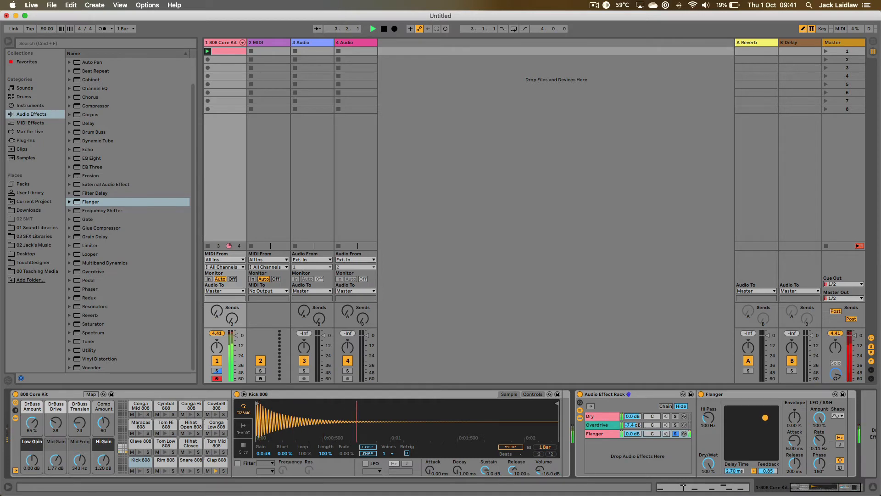
- Unsolo the Flanger chain and balance the levels during playback, with Flanger at -2.7 dB and Dry at -6.2 dB
click(675, 433)
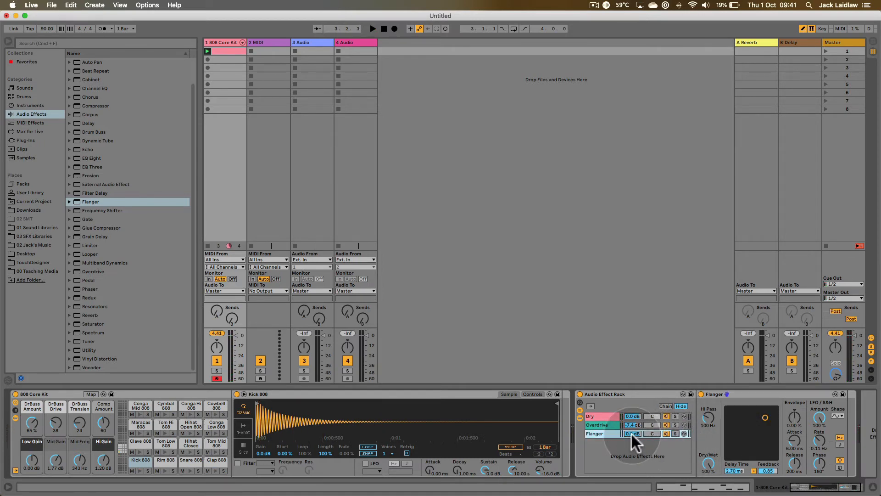
drag(632, 433, 632, 448)
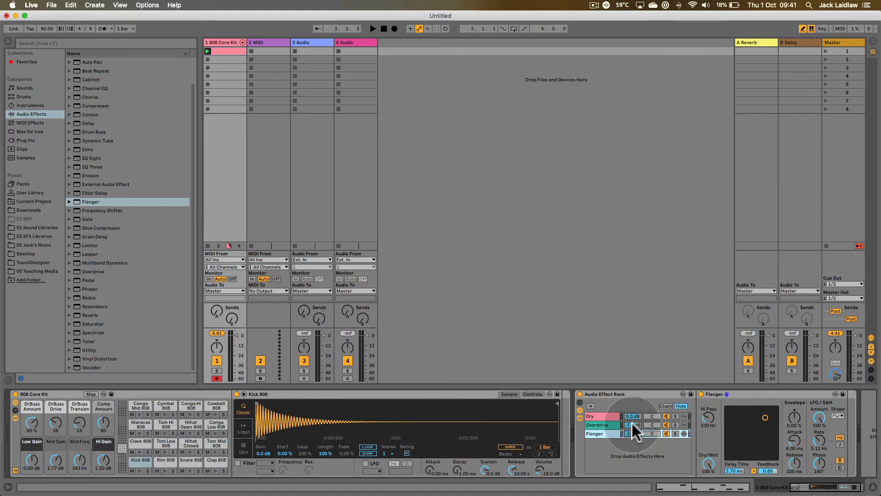
key(space)
mouse_move(632, 434)
mouse_down()
mouse_move(632, 421)
mouse_move(632, 429)
mouse_up()
key(space)
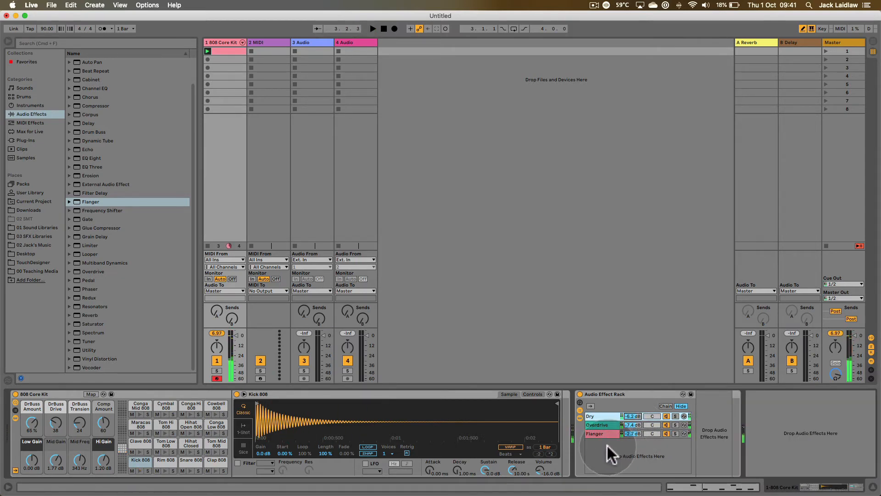
- Examine the devices inside the Dry, Overdrive and Flanger chains and briefly view the rack's chain selector zones
click(604, 423)
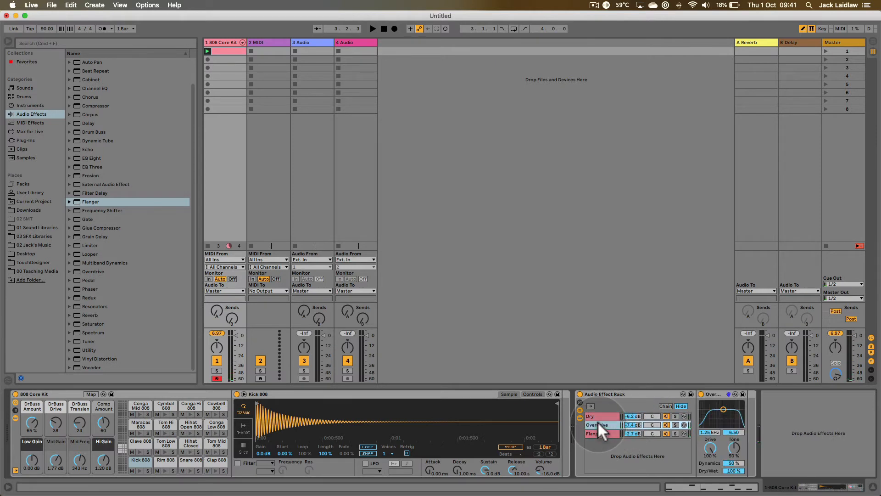
click(599, 431)
click(603, 415)
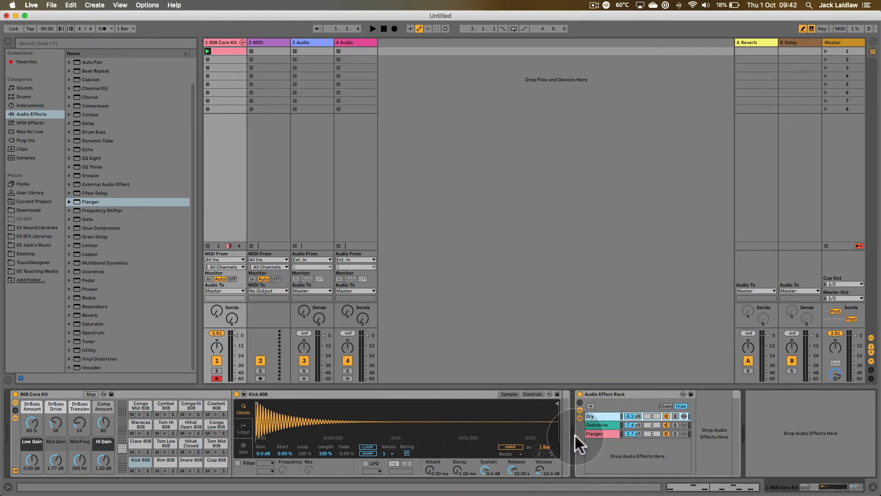
click(605, 423)
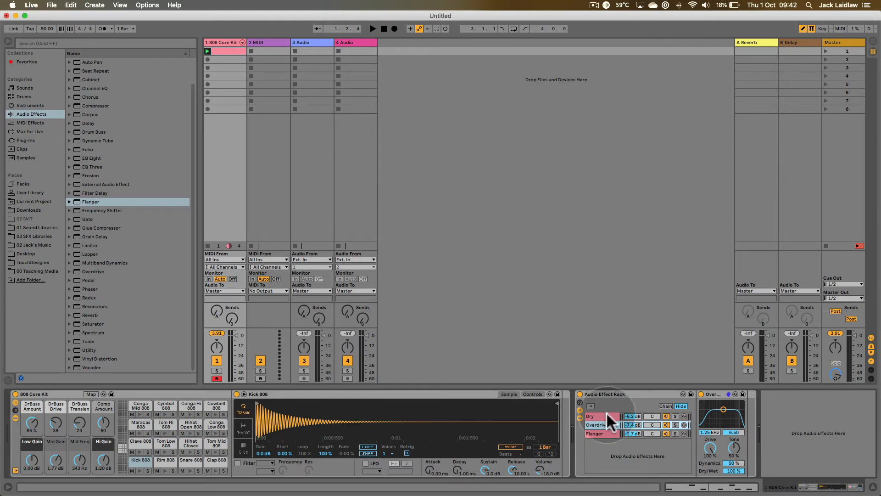
click(606, 415)
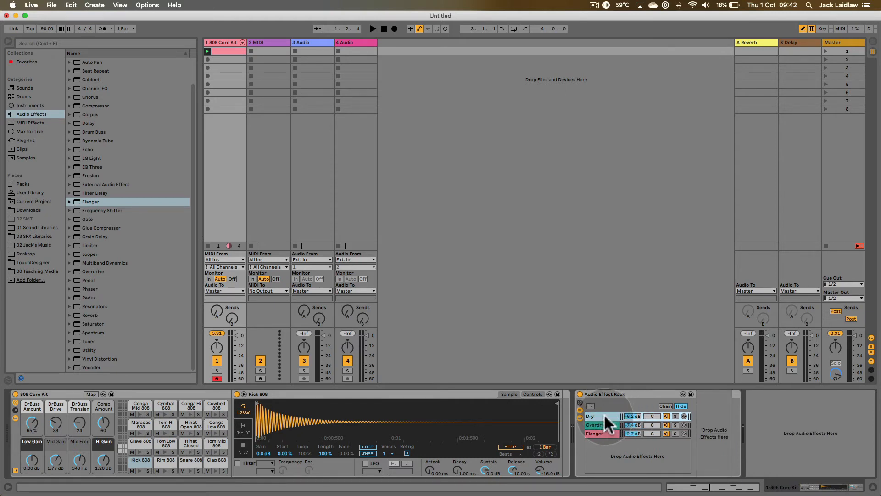
click(604, 422)
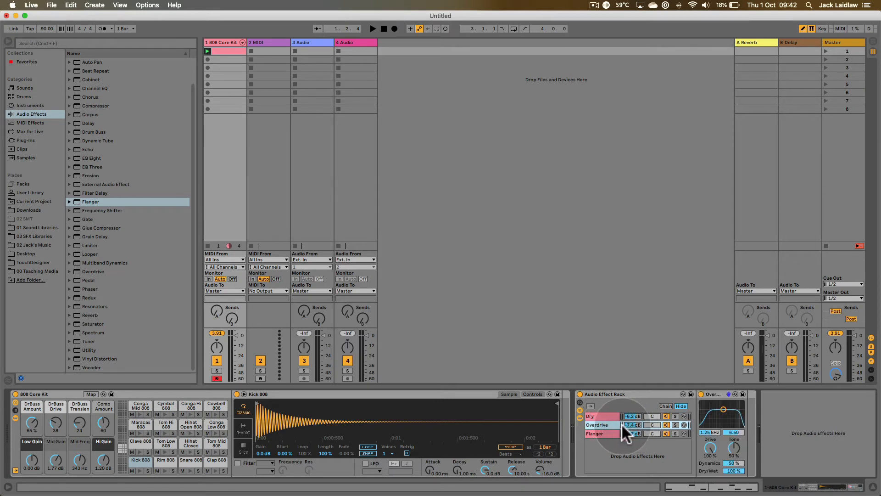
click(603, 432)
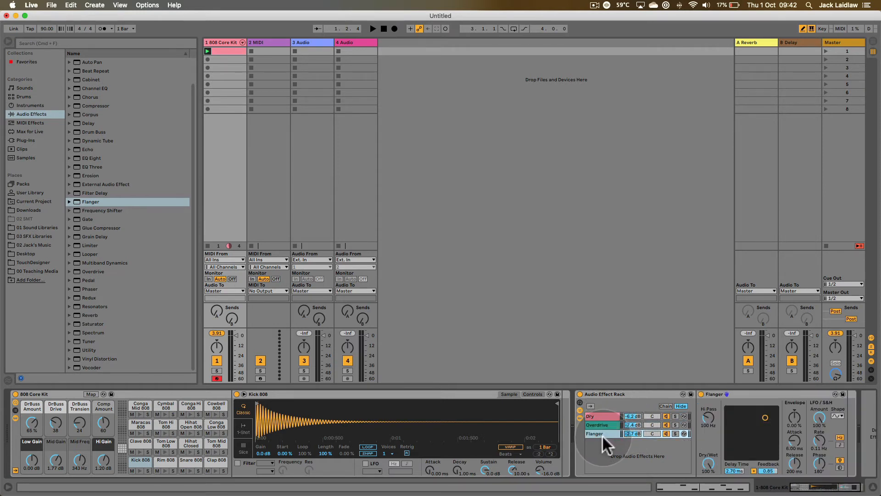
click(664, 406)
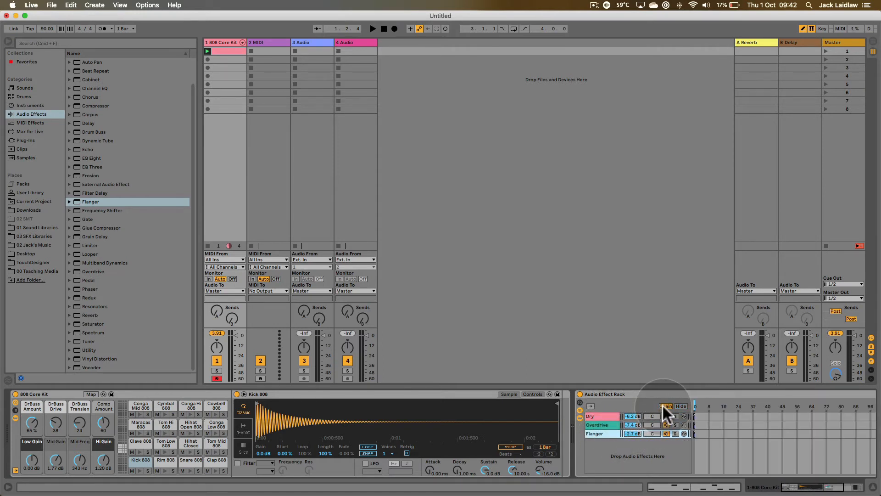
click(676, 406)
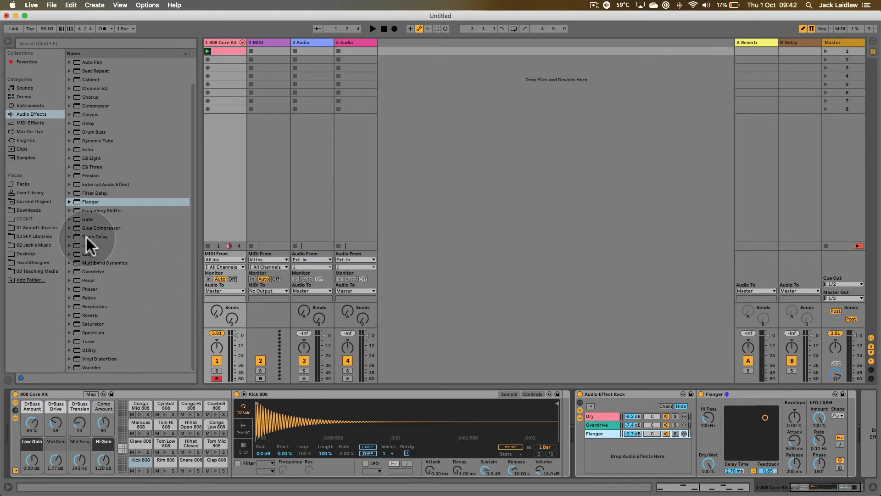
- Add the Erosion effect to the rack as a fourth parallel chain and colour the Flanger chain pale pink
click(106, 168)
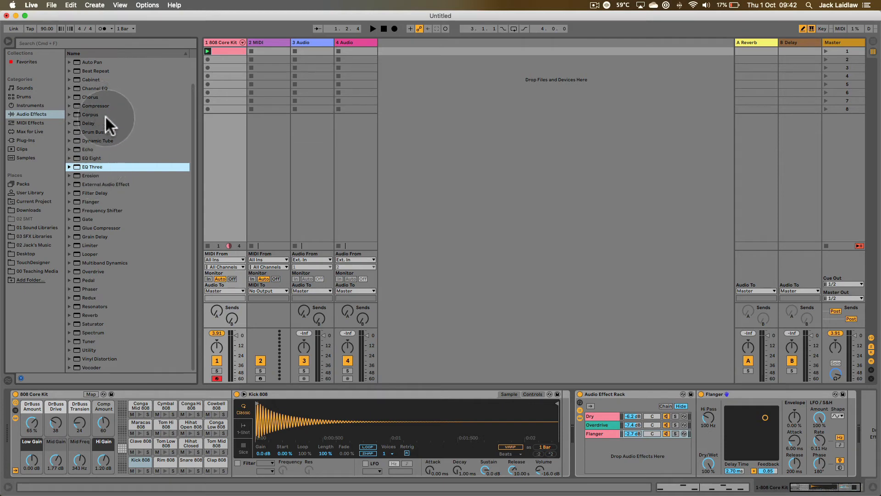
click(96, 175)
drag(88, 174, 605, 450)
right_click(601, 434)
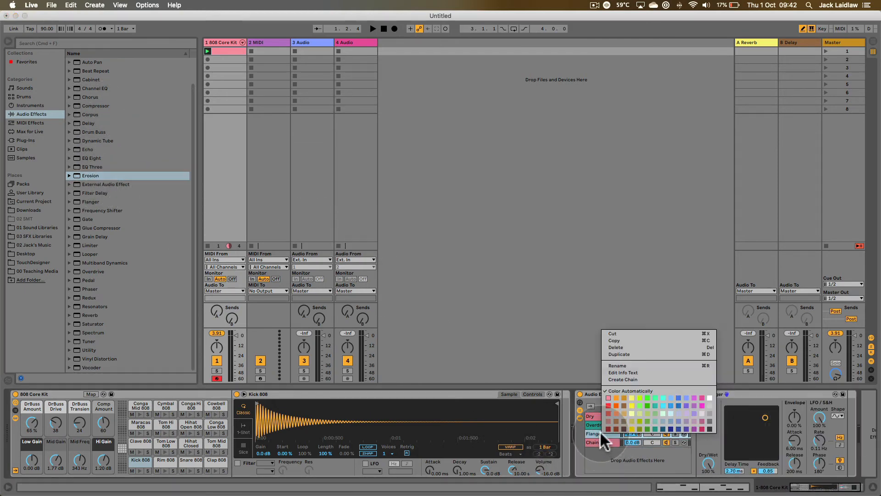
click(701, 413)
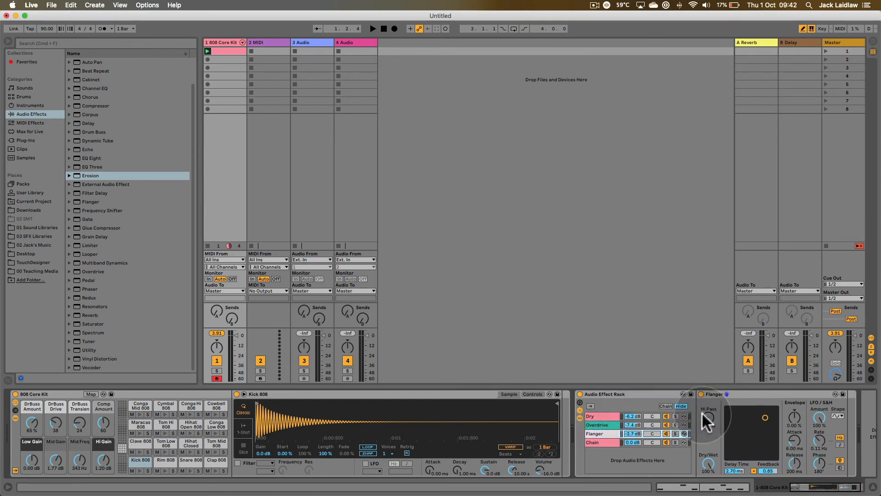
- Name the new fourth chain Erosion and colour it light green
click(596, 441)
key(super+r)
text(Ero)
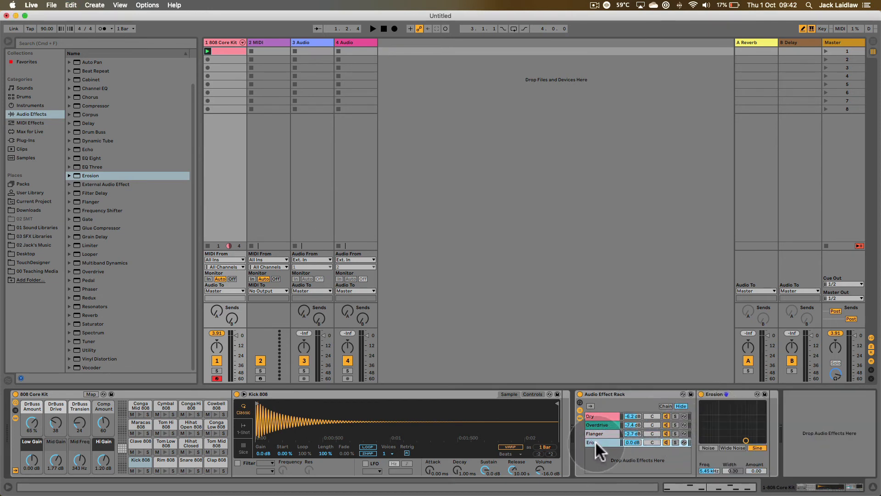
right_click(596, 440)
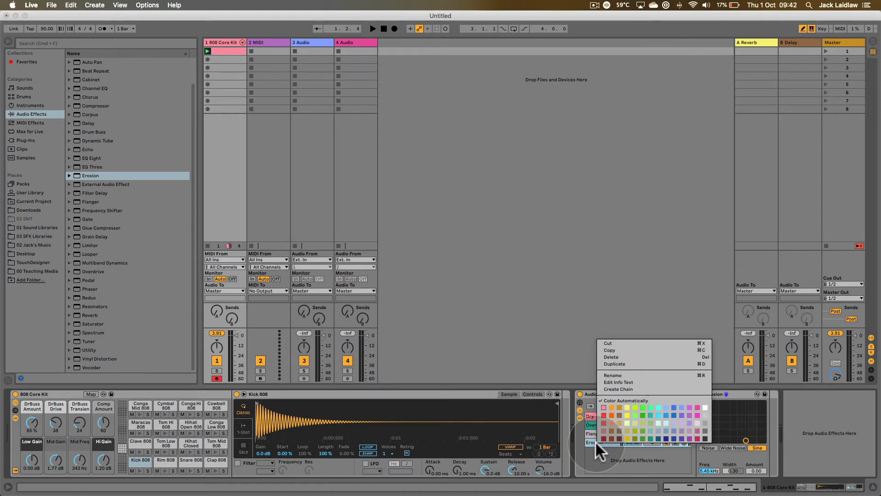
click(649, 420)
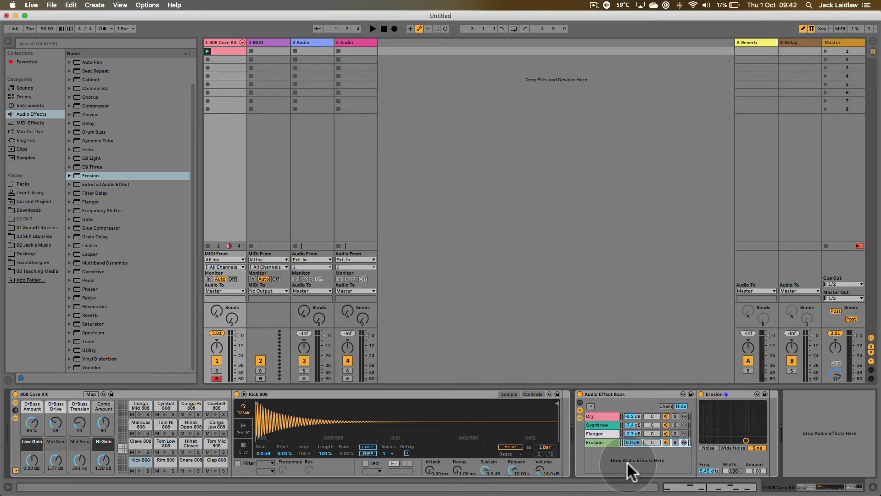
- Solo the Erosion chain during playback while setting Erosion to Wide Noise at 894 Hz, width 1.01 and amount 200
click(675, 442)
key(space)
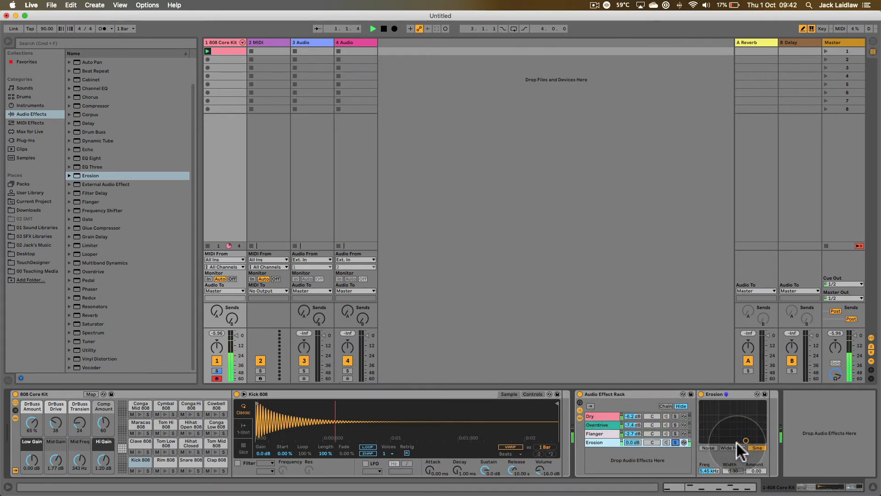
click(711, 447)
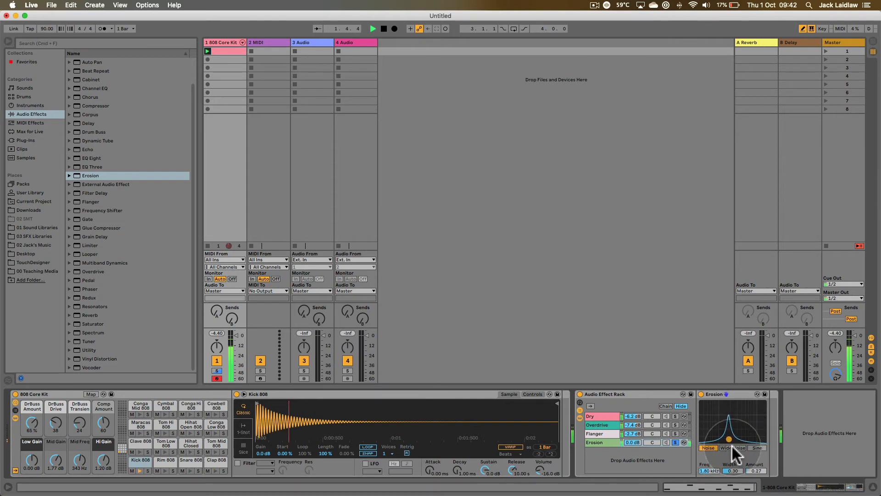
click(733, 447)
drag(745, 440, 718, 403)
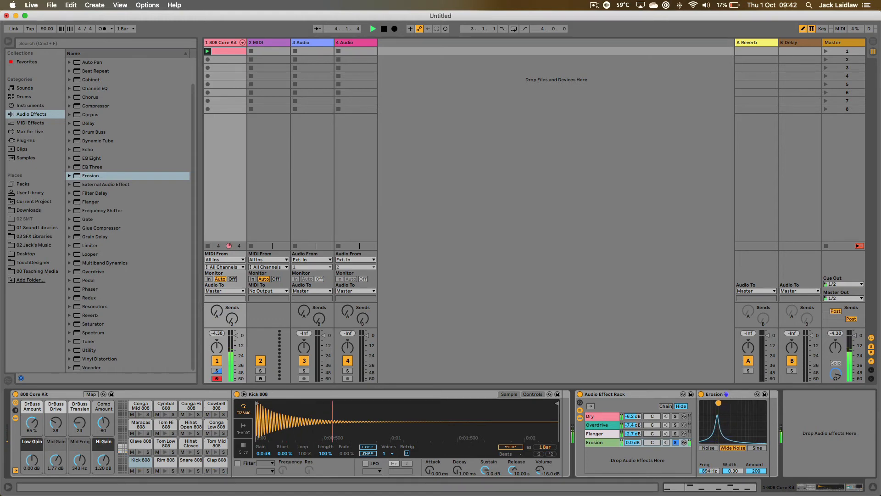
drag(734, 471, 734, 432)
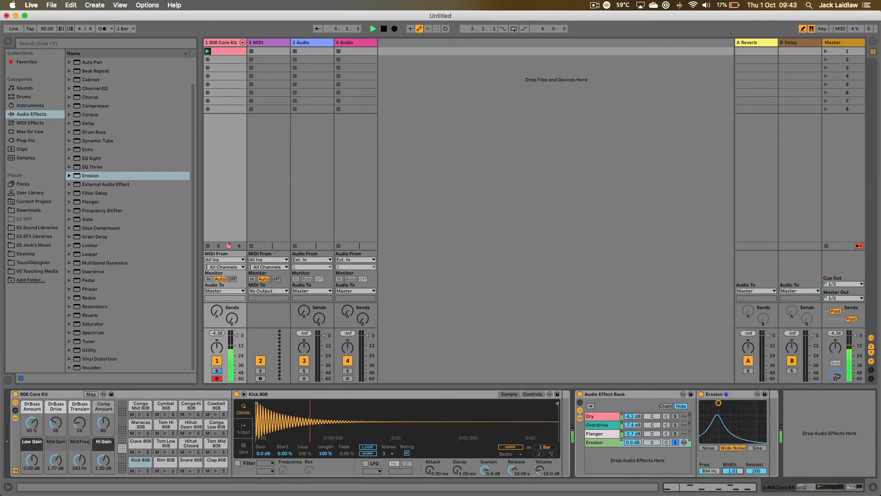
click(674, 442)
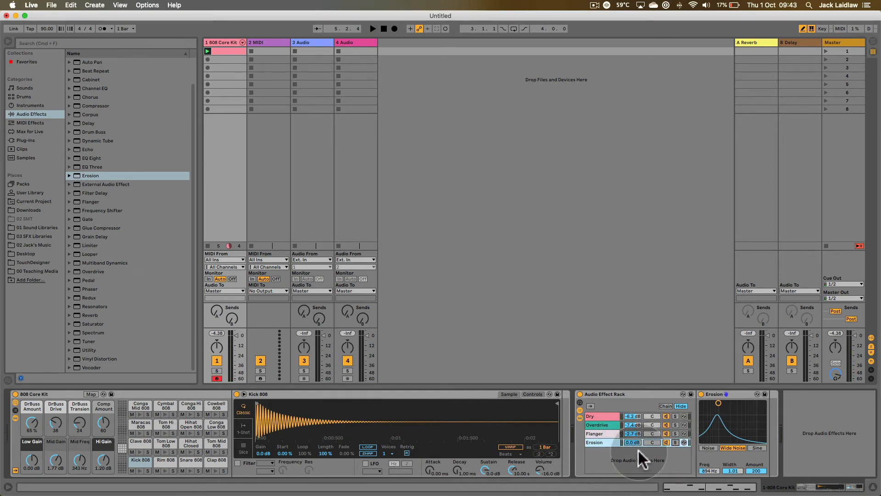
- Lower the Erosion chain to -6.8 dB and deactivate the Overdrive, Flanger and Erosion chains
drag(631, 442, 632, 452)
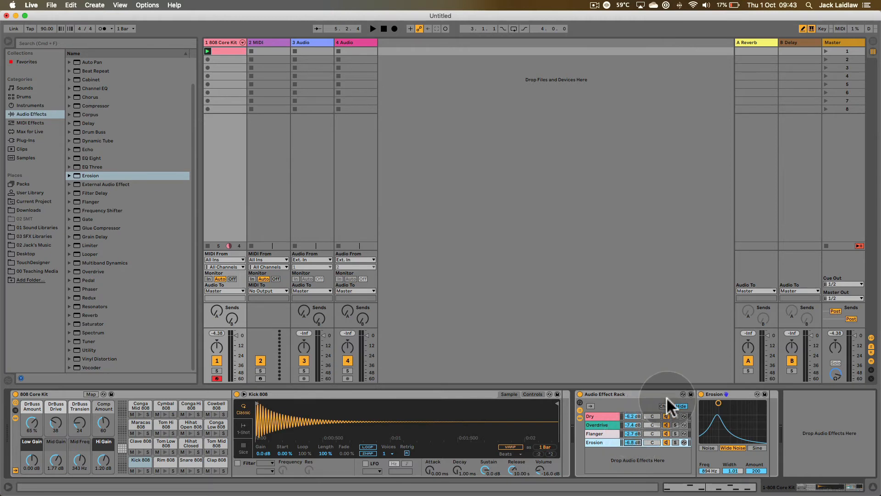
click(665, 423)
click(665, 433)
click(666, 442)
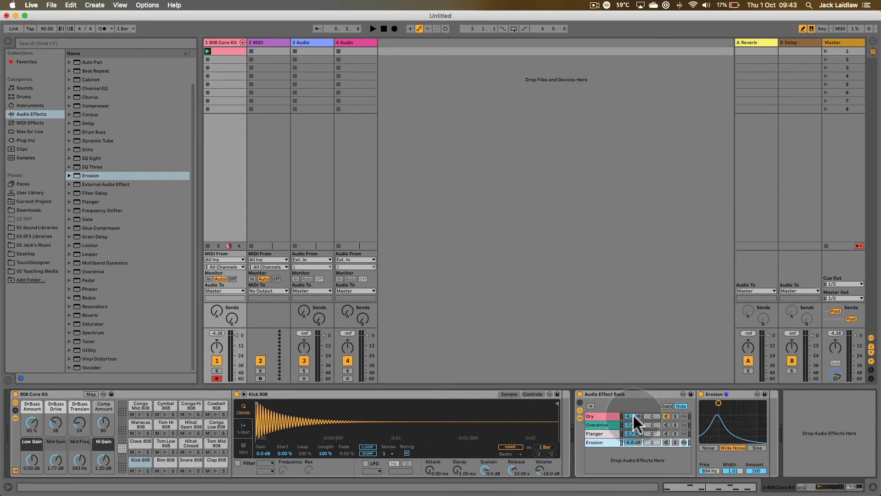
- Raise the Dry chain to 0.0 dB during playback and bring the Overdrive chain back in at -15.6 dB
click(607, 415)
key(space)
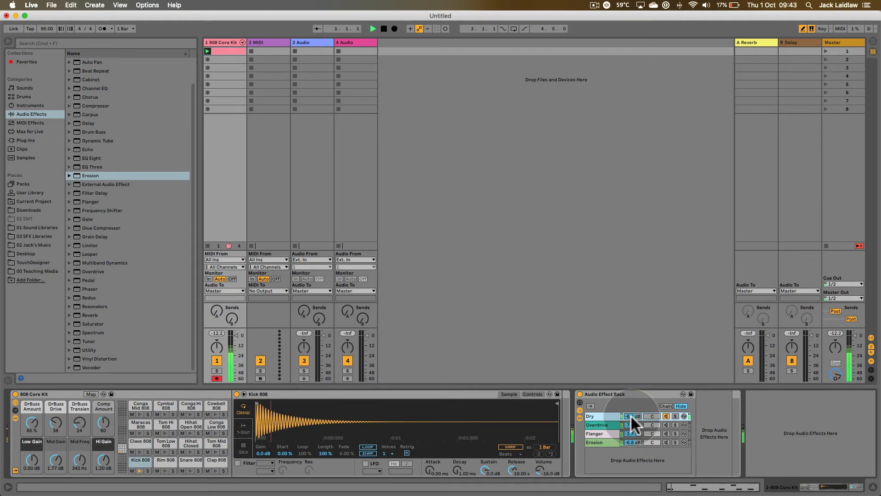
drag(632, 416, 631, 404)
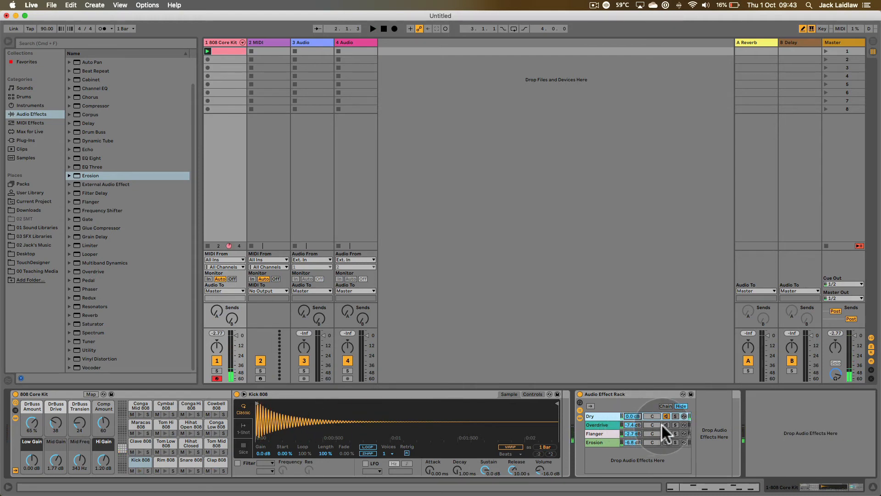
drag(638, 425, 638, 454)
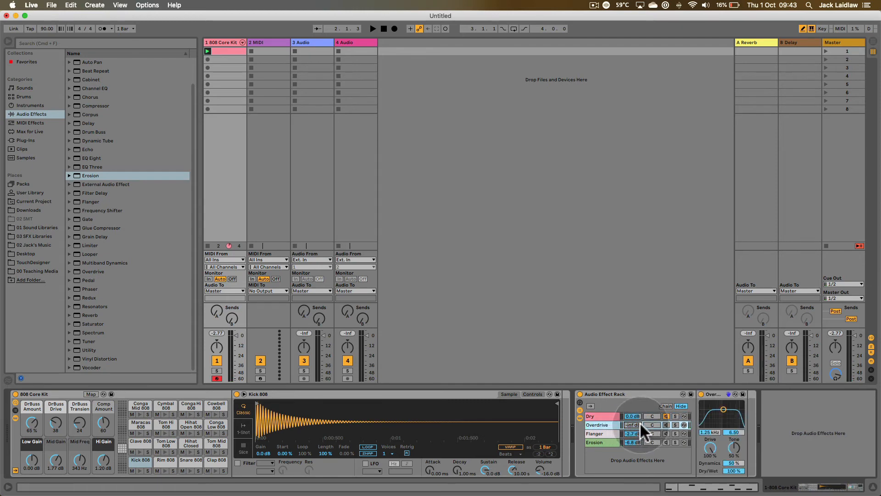
key(space)
mouse_move(632, 423)
mouse_down()
mouse_move(631, 413)
mouse_move(632, 423)
mouse_up()
key(space)
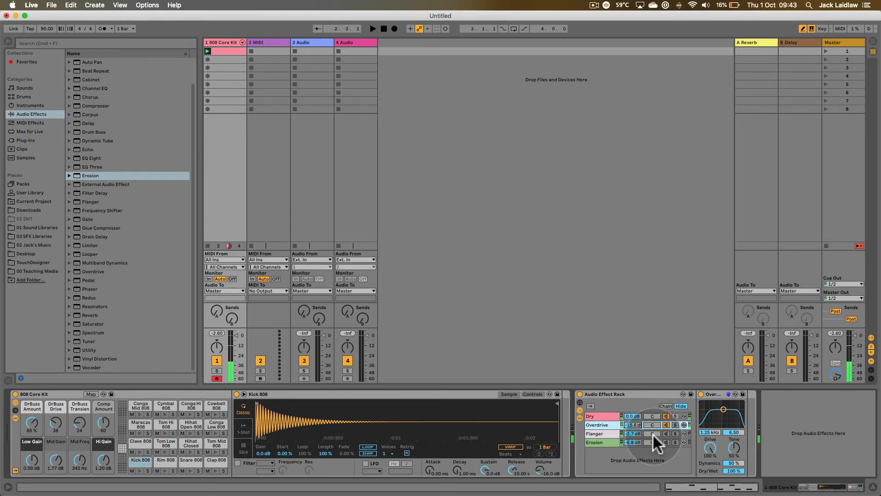
- Reactivate the Flanger chain and blend it in at -6.8 dB during playback
click(633, 434)
key(space)
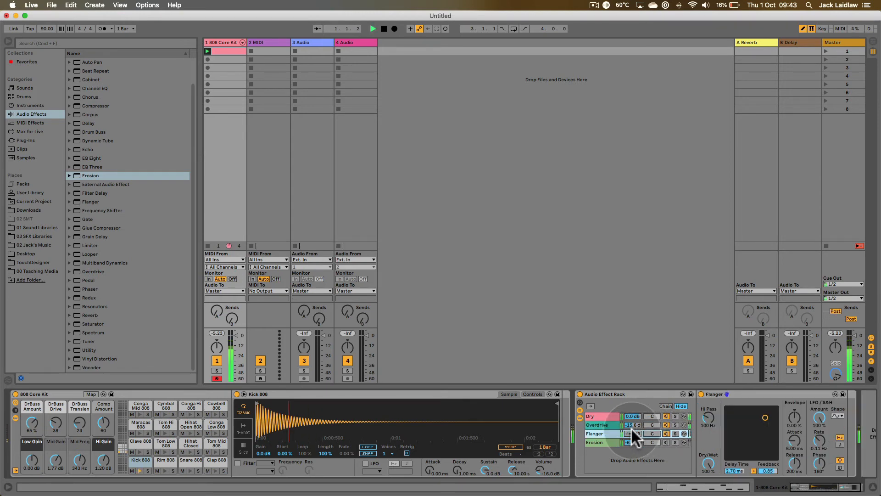
mouse_move(632, 433)
mouse_down()
mouse_move(633, 457)
mouse_move(632, 420)
mouse_up()
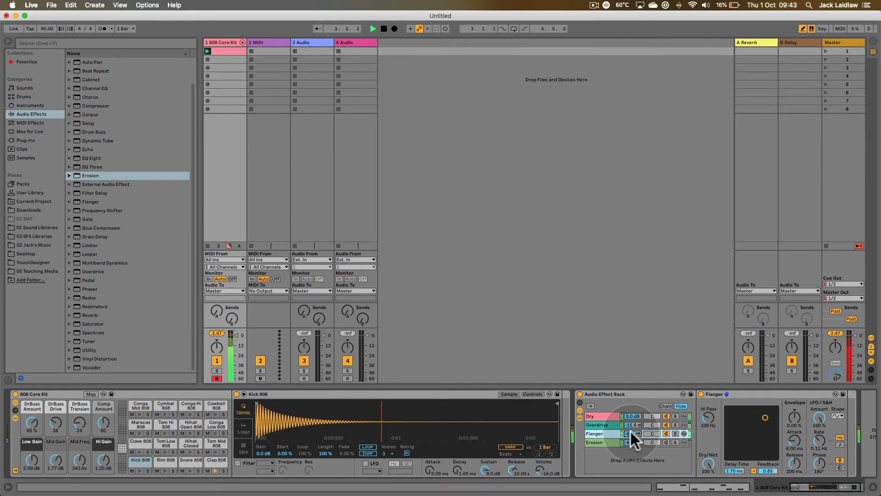
key(space)
- Reactivate the Erosion chain at -8.4 dB and set its effect frequency to 3.40 kHz during playback
click(635, 442)
click(666, 441)
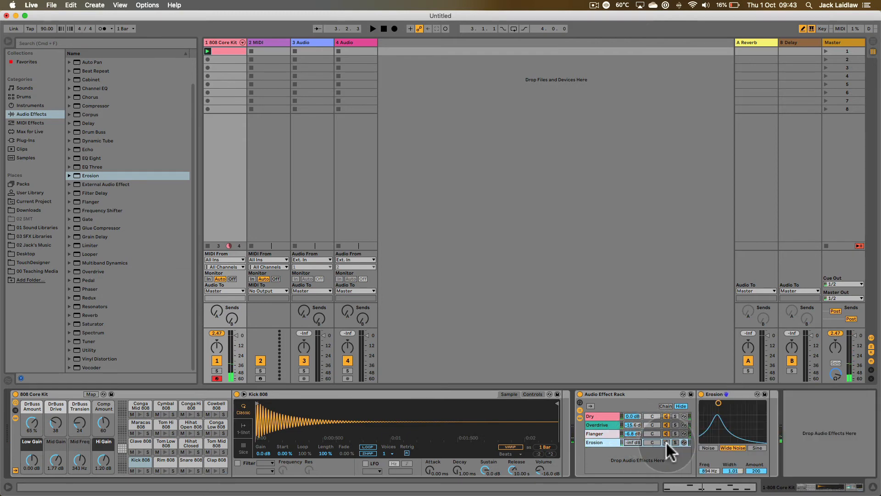
key(space)
drag(632, 442, 632, 452)
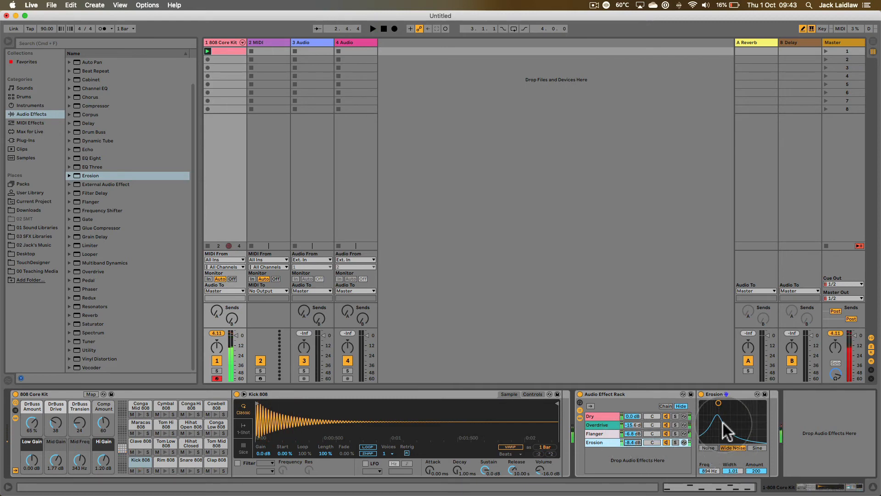
drag(719, 403, 738, 402)
key(space)
key(space)
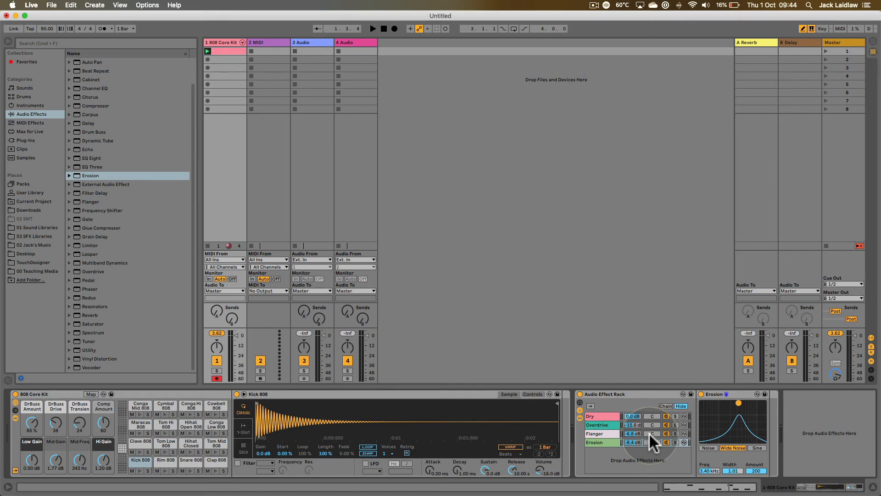
- Pan the Flanger chain to 38L and the Erosion chain to 38R during playback
key(space)
drag(649, 431, 651, 435)
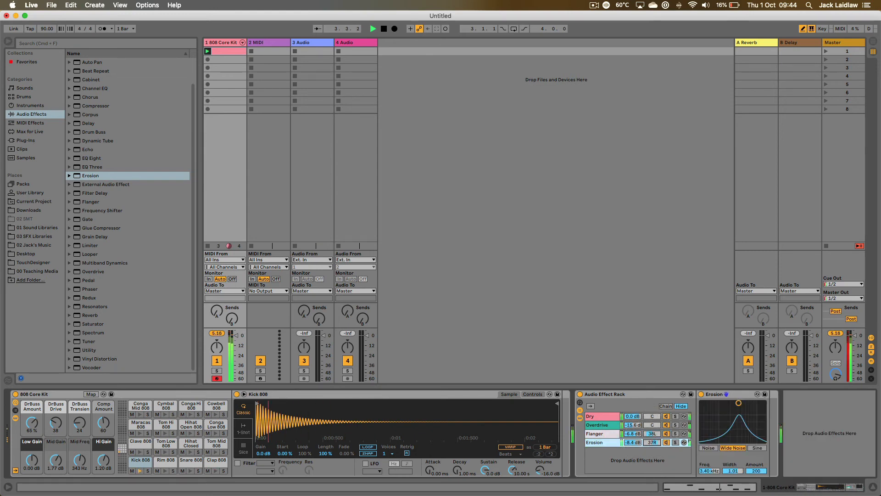
key(space)
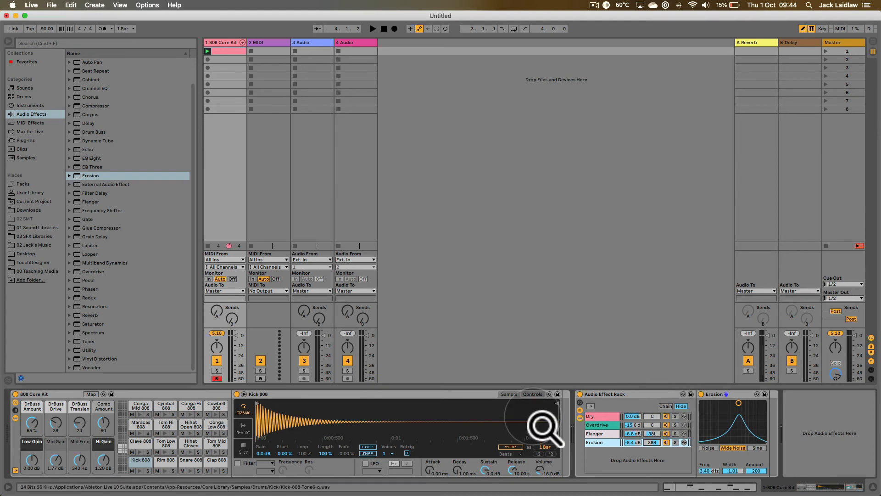
- Collapse the Kick 808 device and distribute all four chains' selector zones equally across the full 0–127 range
double_click(350, 393)
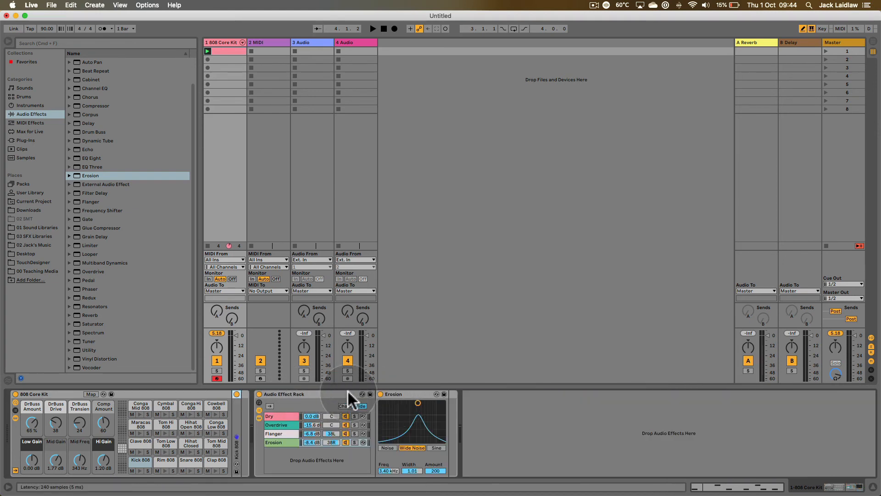
click(346, 405)
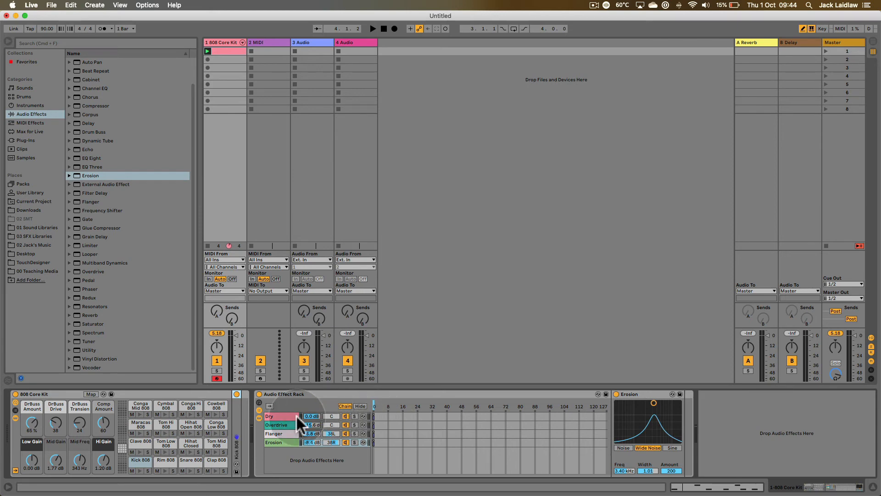
click(279, 414)
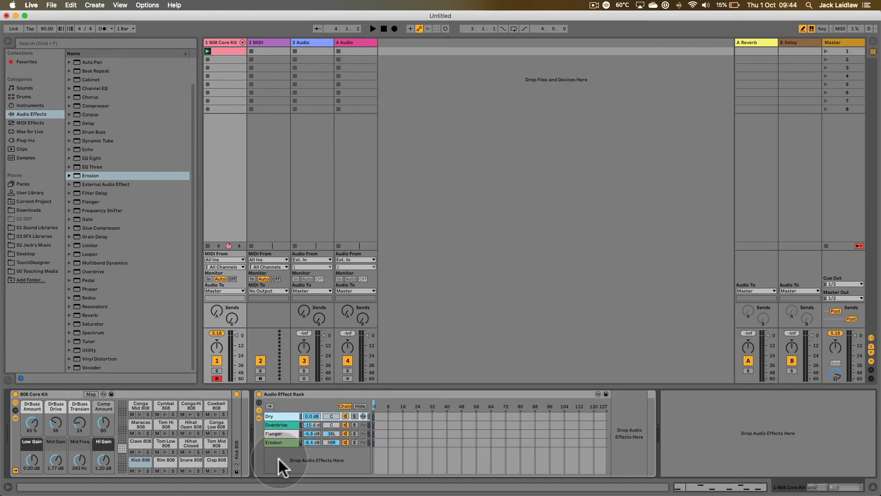
shift+click(278, 441)
shift+click(278, 441)
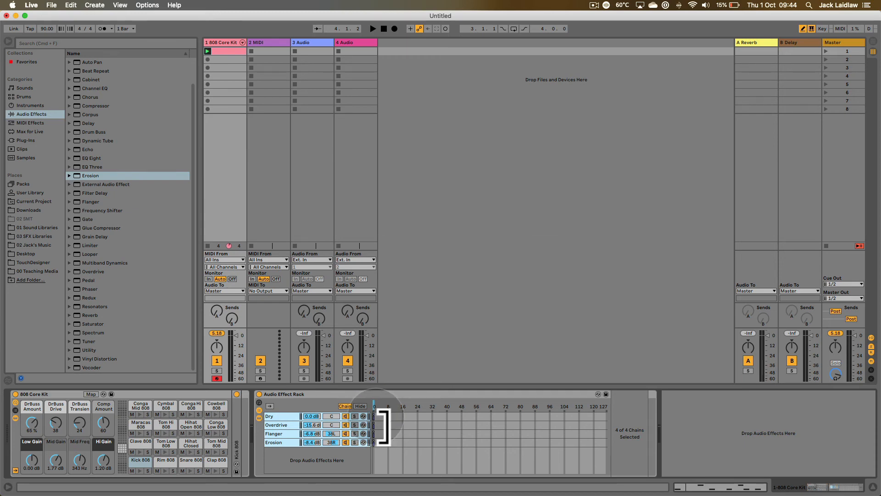
drag(377, 427, 616, 457)
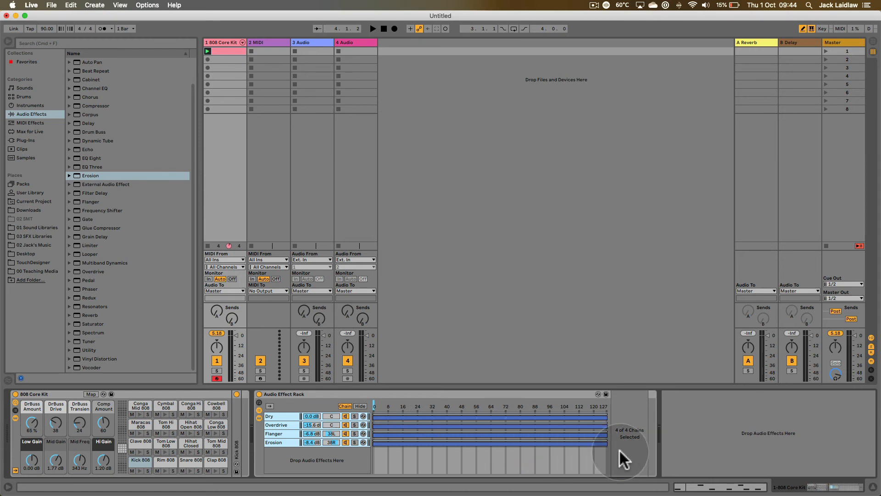
right_click(401, 420)
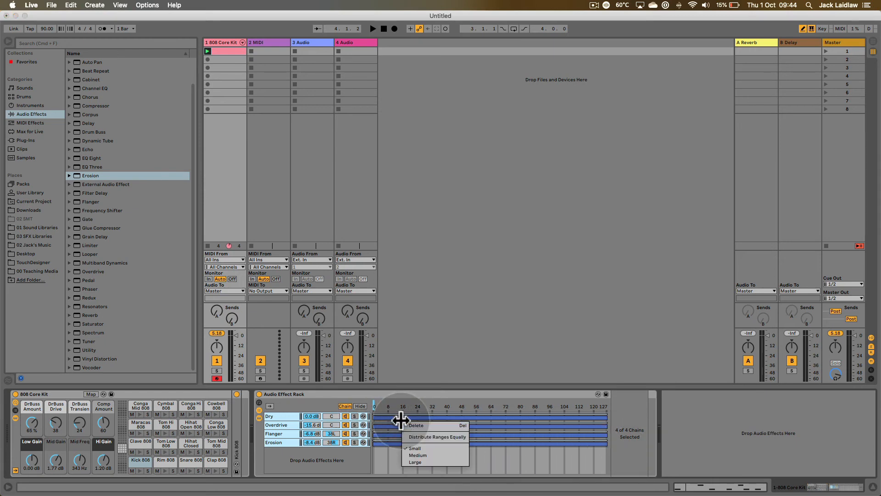
click(456, 434)
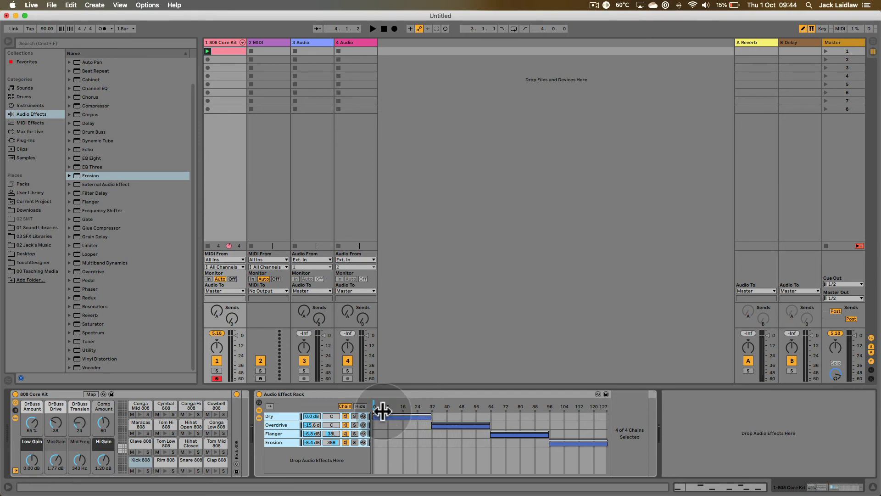
- Sweep the chain selector from the Dry zone to the Erosion zone during playback, and return it to the Dry zone
click(288, 416)
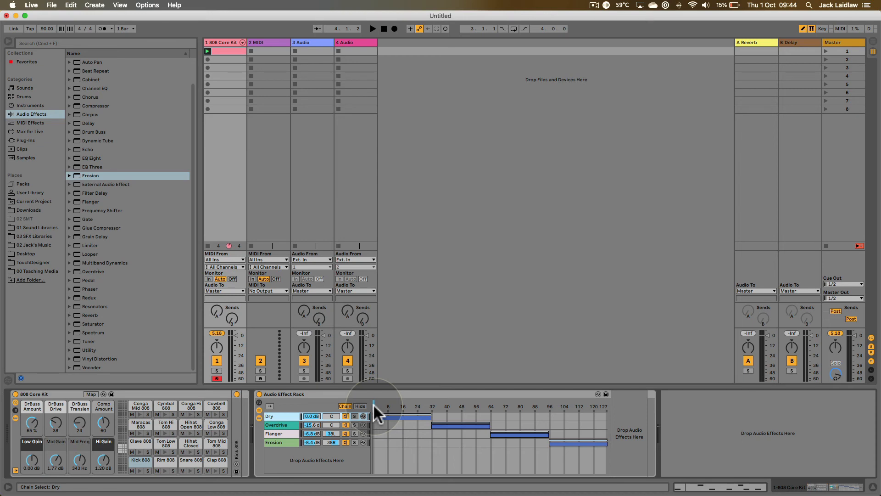
drag(373, 404, 399, 403)
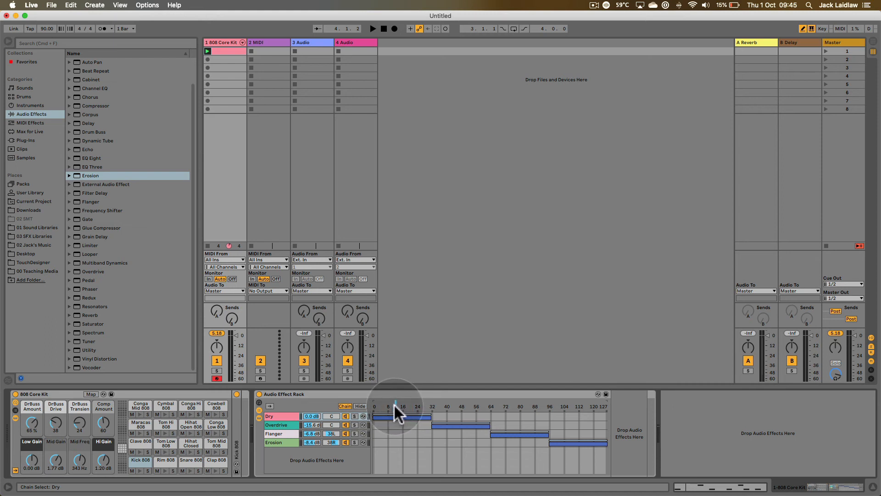
key(space)
drag(395, 403, 573, 403)
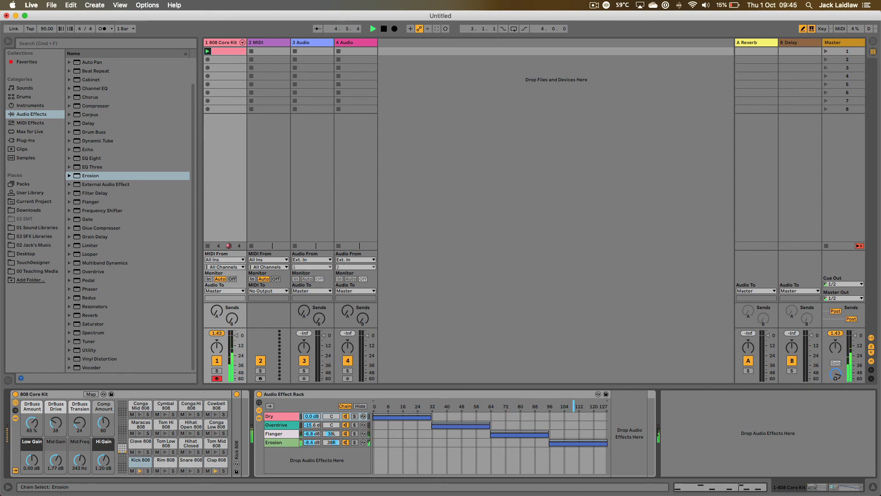
key(space)
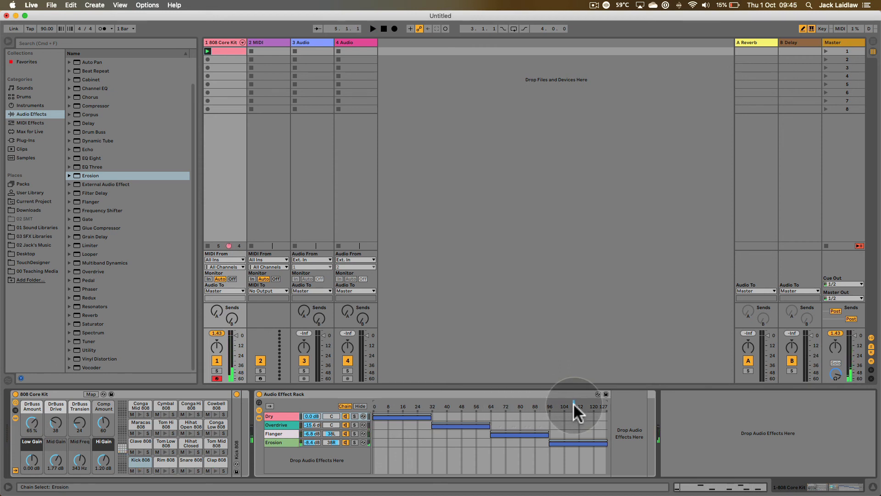
drag(573, 403, 517, 403)
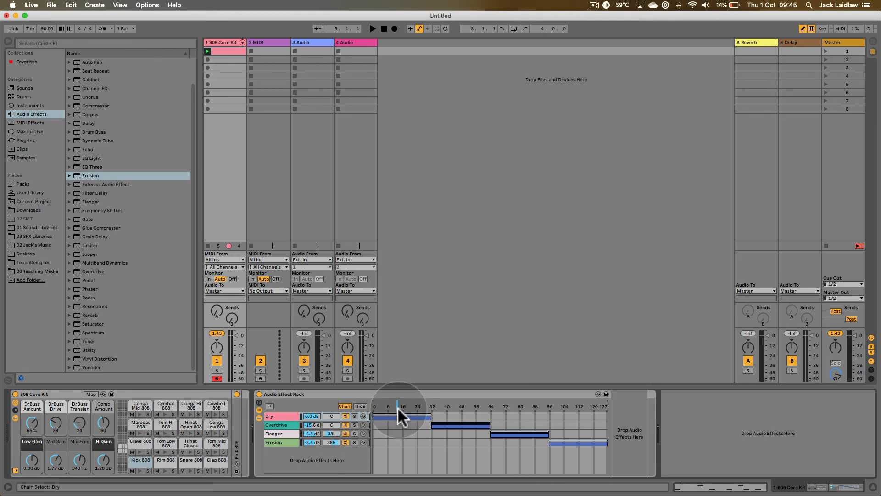
drag(398, 405, 406, 405)
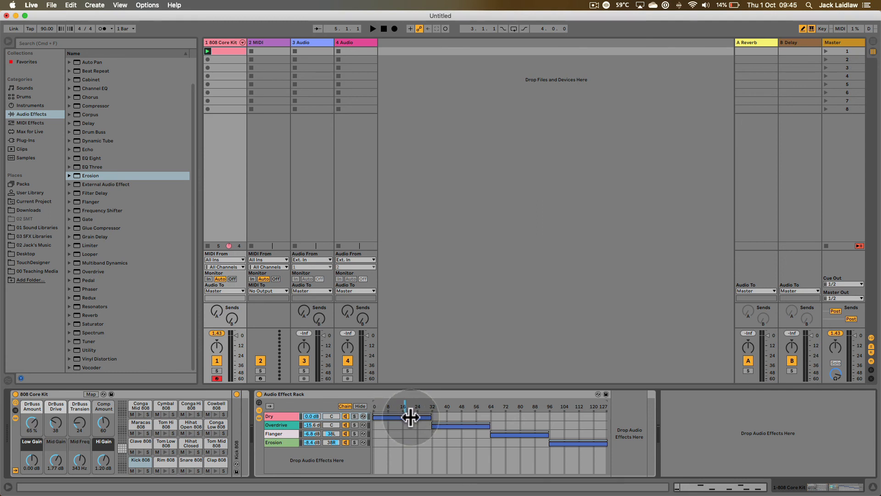
- Overlap neighbouring chain zones by starting Overdrive at about 24, Flanger at 48 and Erosion at 80, and extend Dry to about 40 with a fade-out
mouse_move(410, 416)
mouse_down()
mouse_move(396, 420)
mouse_move(427, 418)
mouse_move(393, 418)
mouse_move(434, 417)
mouse_move(416, 425)
mouse_up()
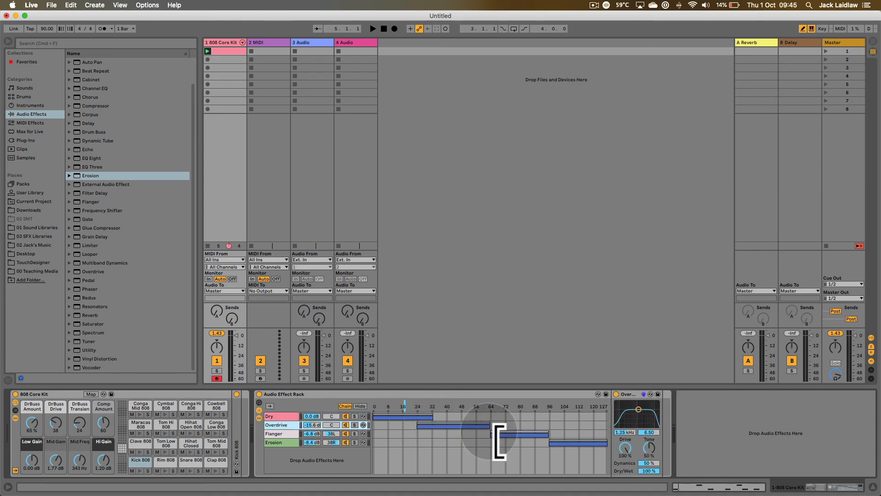
drag(500, 441, 485, 442)
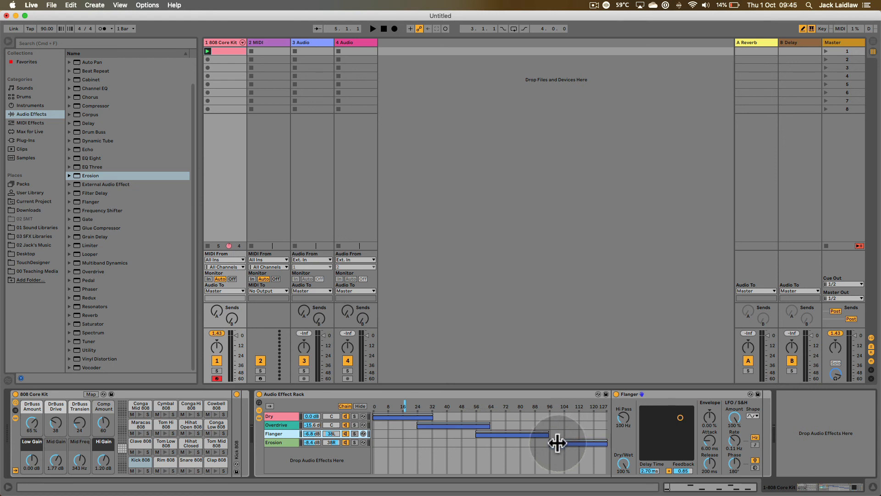
drag(558, 443, 462, 442)
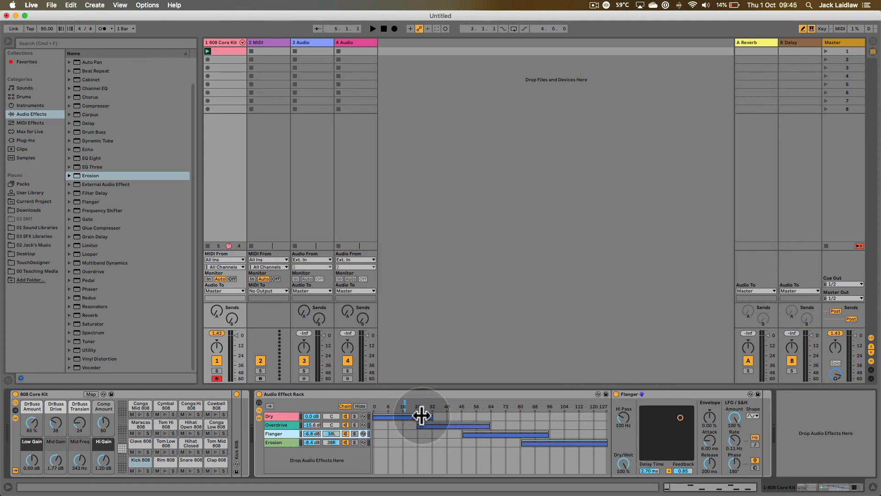
drag(422, 415, 453, 424)
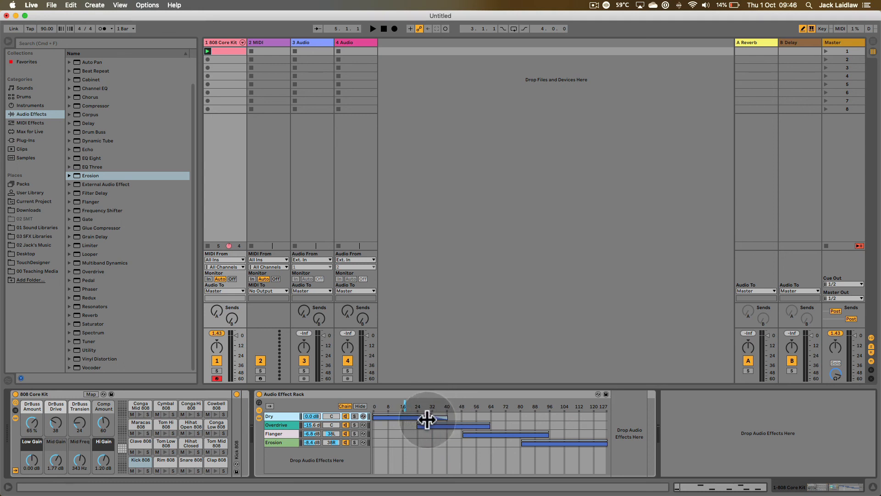
- Fade the Overdrive zone in up to about 32 and out from about 55, keeping its overlaps with Dry and Flanger
drag(417, 423, 432, 422)
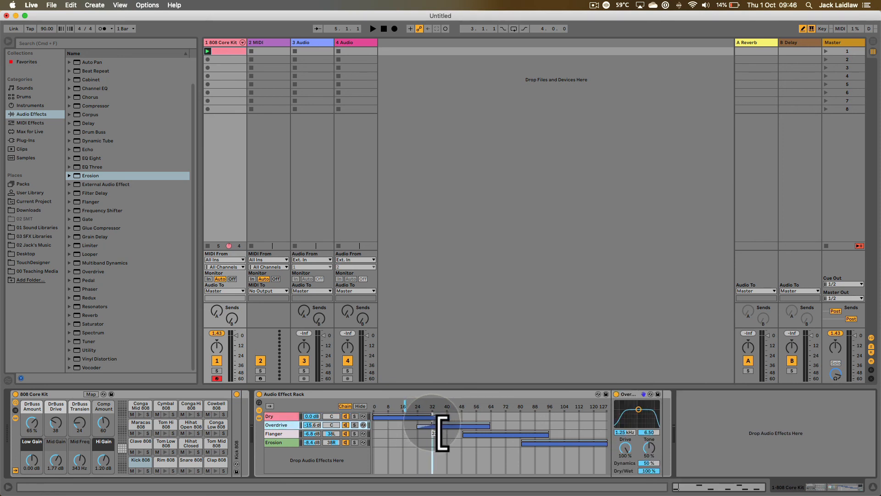
click(488, 422)
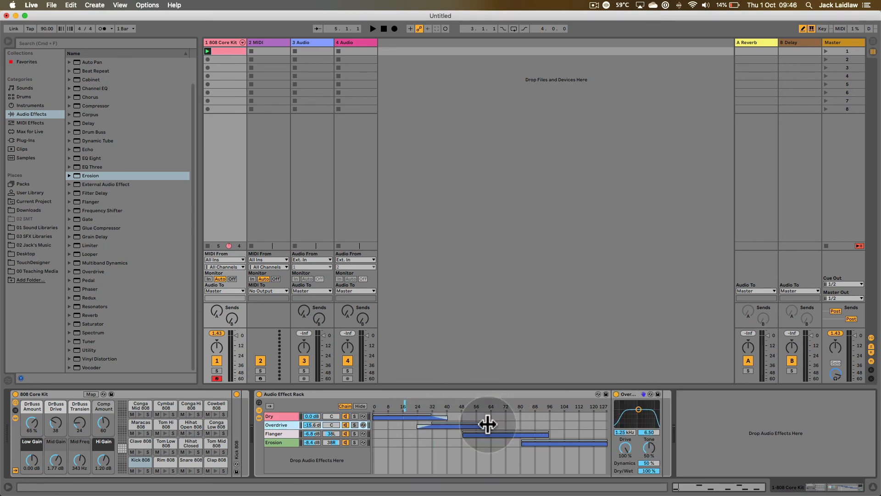
drag(491, 425, 475, 424)
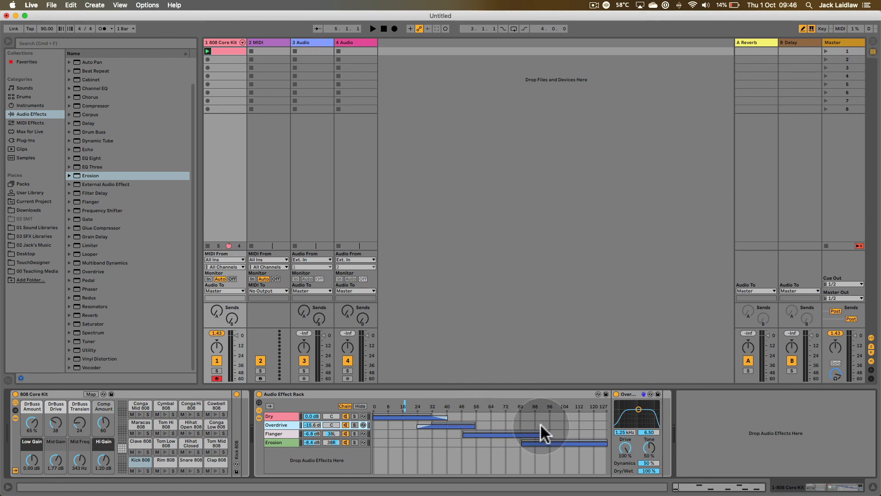
key(super+z)
click(481, 424)
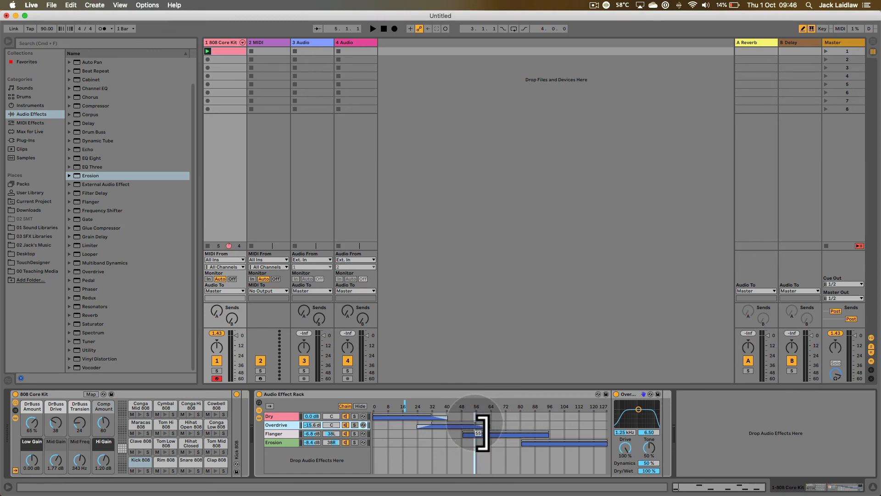
- Fade the Flanger zone in up to about 55 and out from about 87, and fade the Erosion zone in up to about 87
click(473, 434)
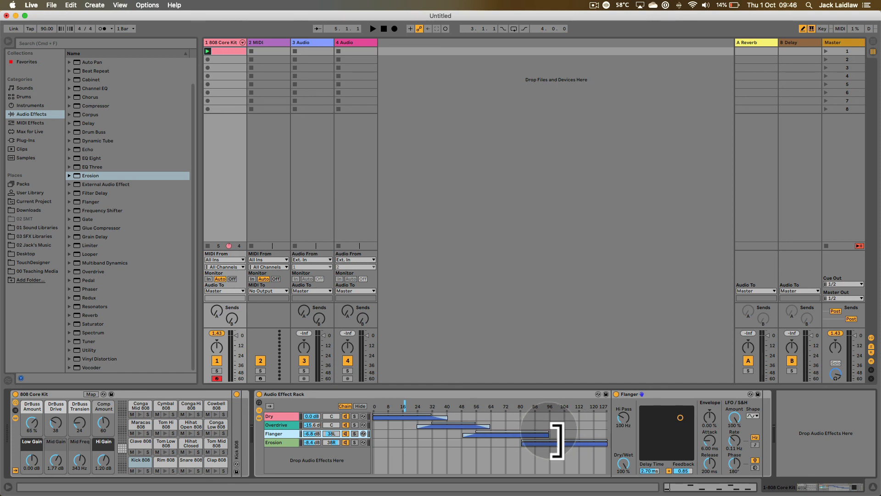
drag(558, 440, 541, 440)
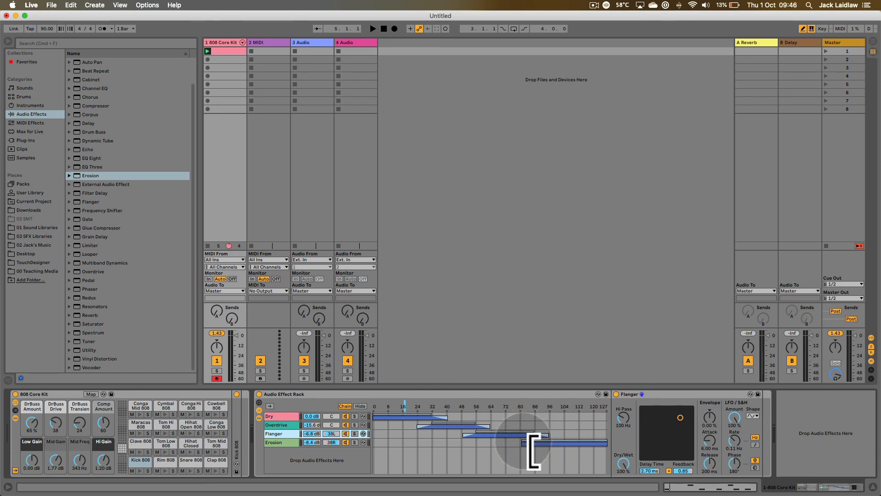
click(539, 447)
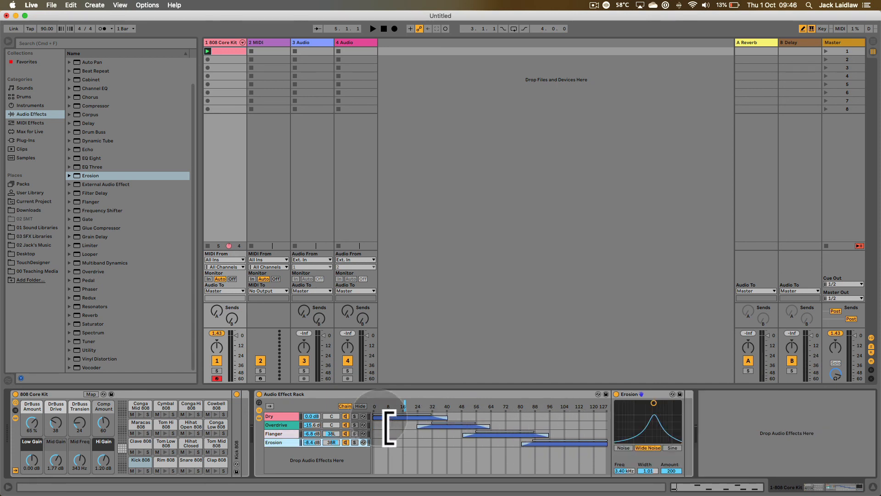
- Move the chain selector to about 72 in the Flanger zone and play the drum clip to hear the crossfaded chains
drag(404, 403, 504, 403)
key(space)
key(space)
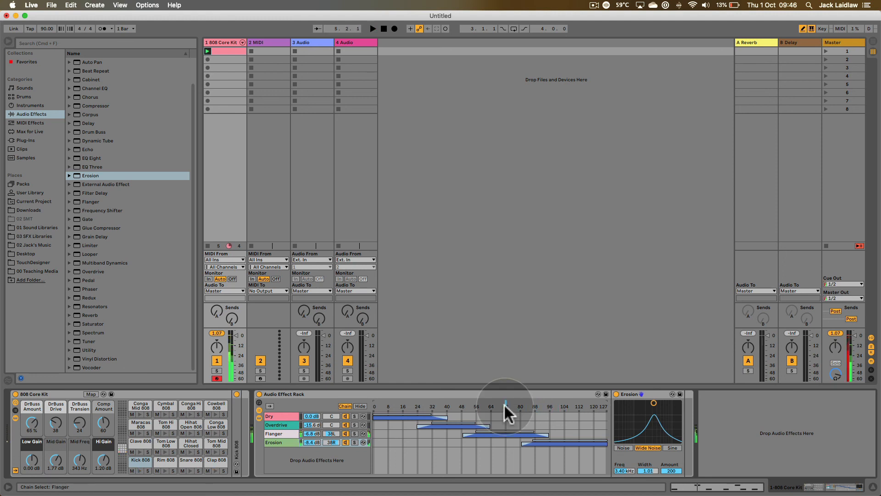